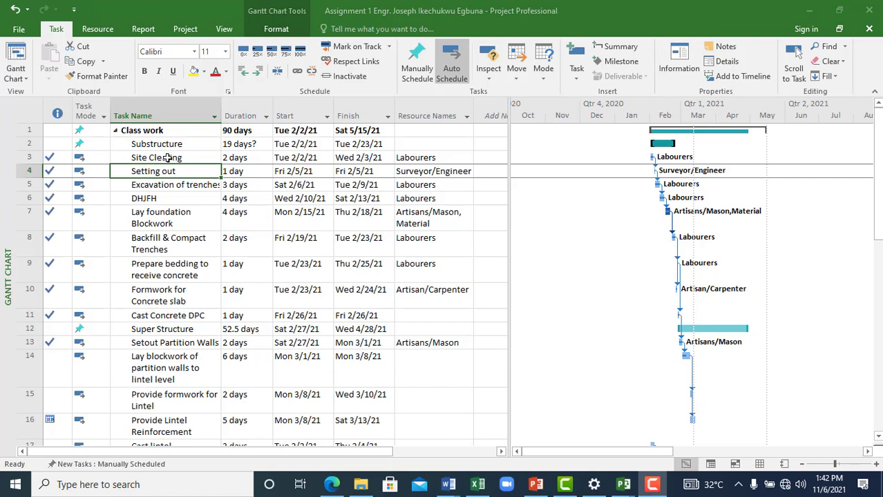
click(164, 145)
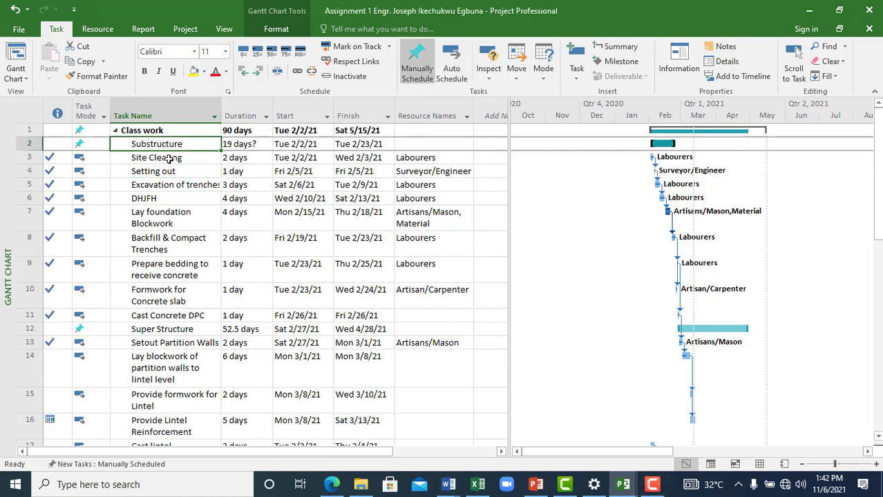
click(168, 159)
click(165, 143)
click(168, 155)
click(167, 143)
click(170, 157)
click(177, 143)
click(161, 158)
click(161, 144)
Switch the project from the Gantt Chart view to the Resource Sheet view.
click(13, 81)
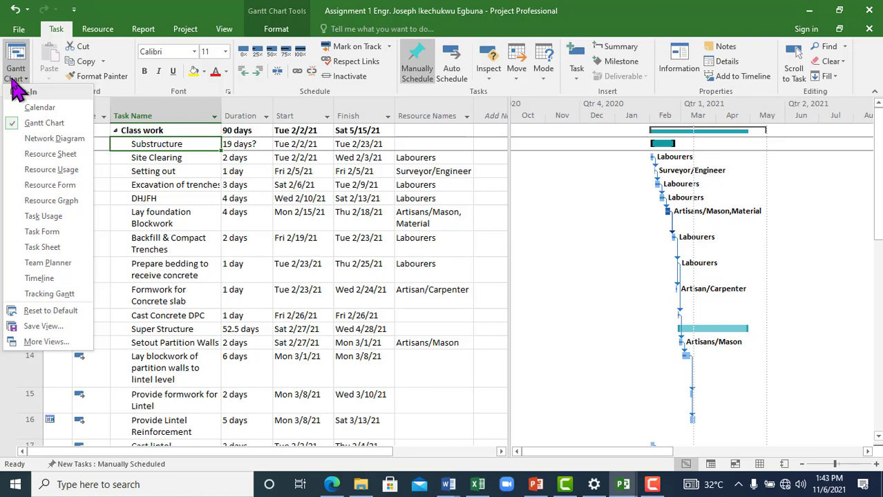
click(233, 262)
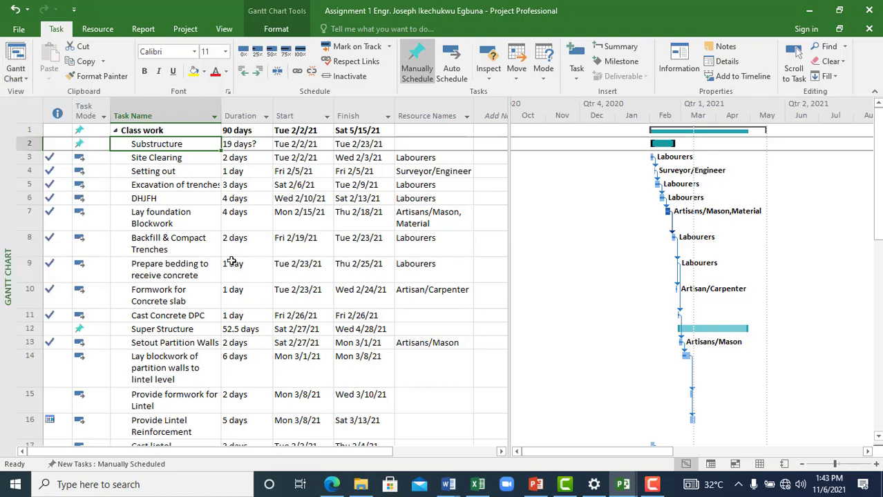
click(17, 78)
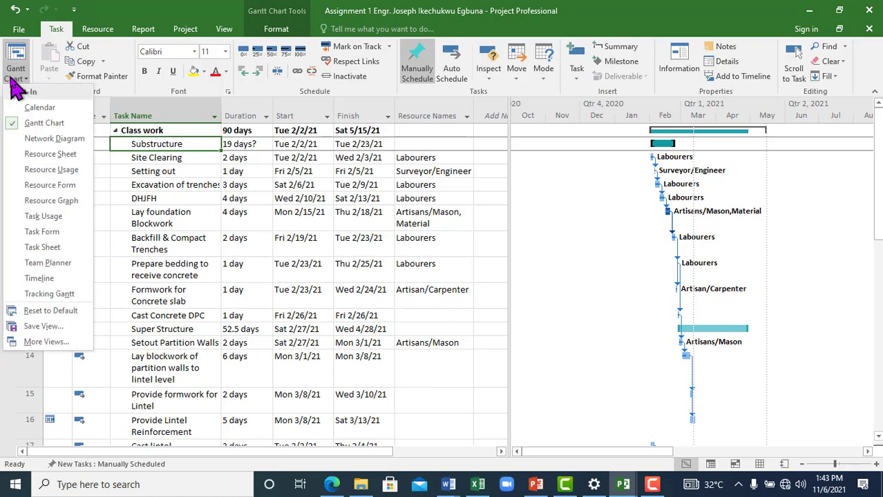
click(43, 155)
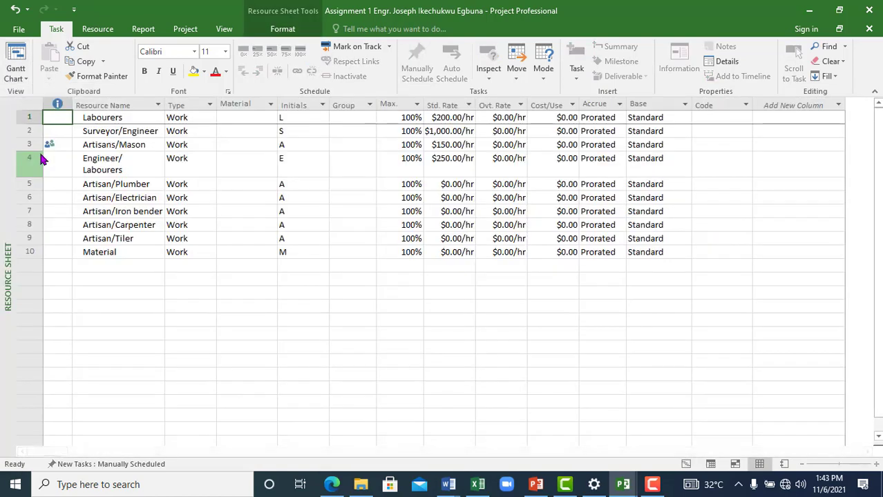
click(295, 322)
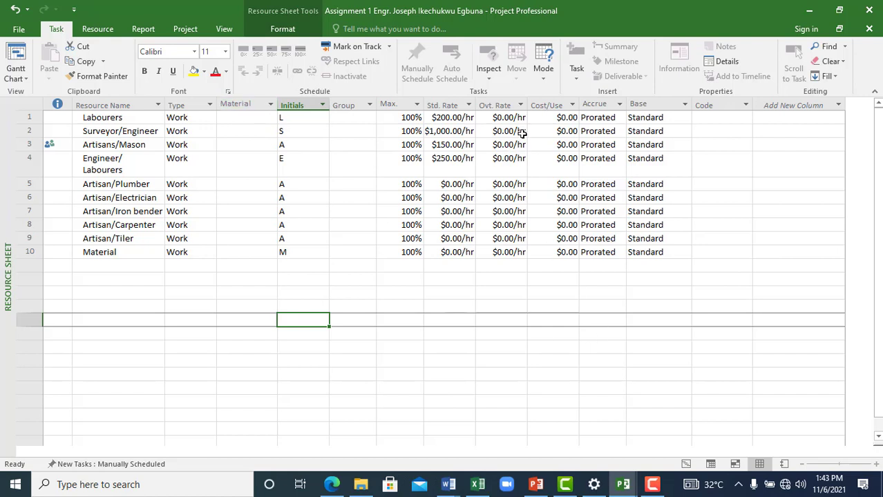
click(101, 292)
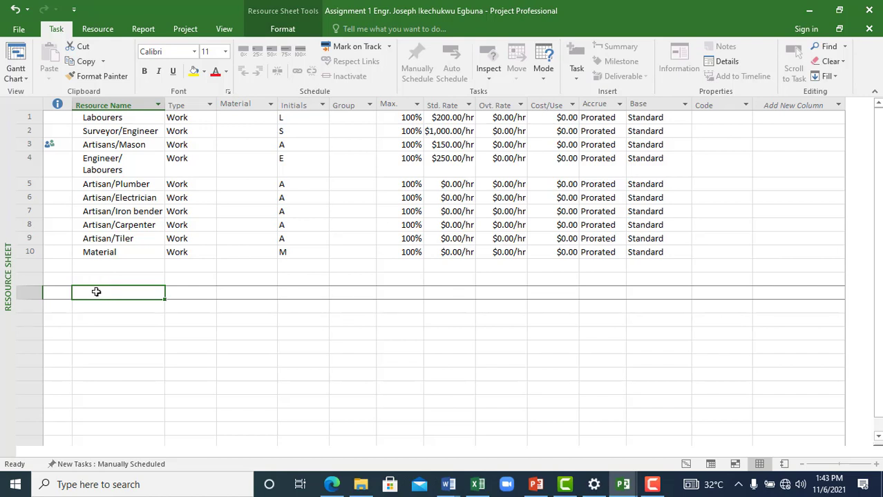
double_click(99, 293)
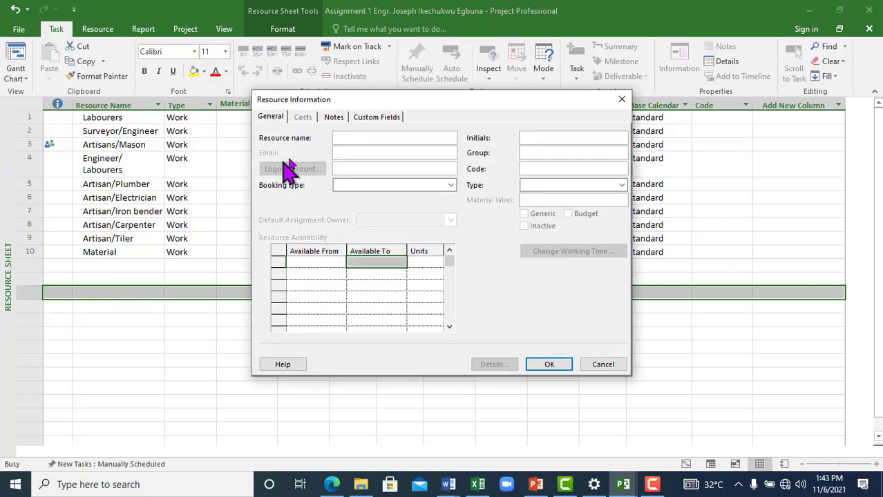
click(619, 99)
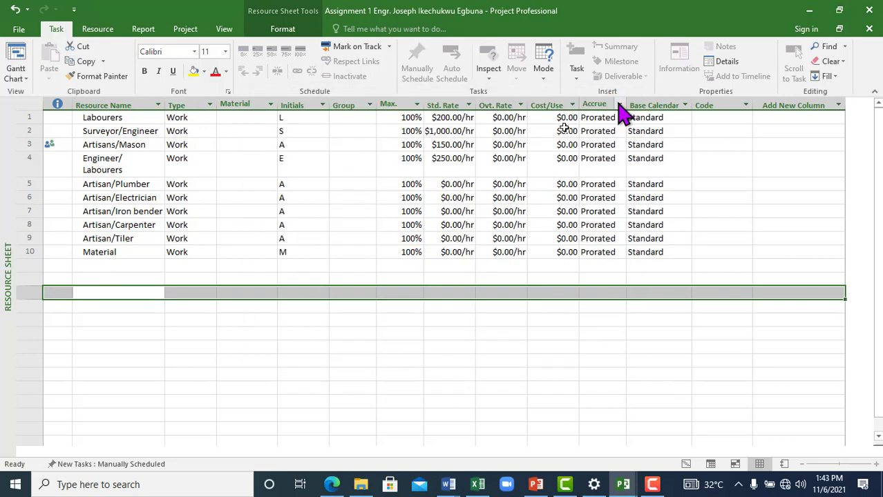
click(98, 291)
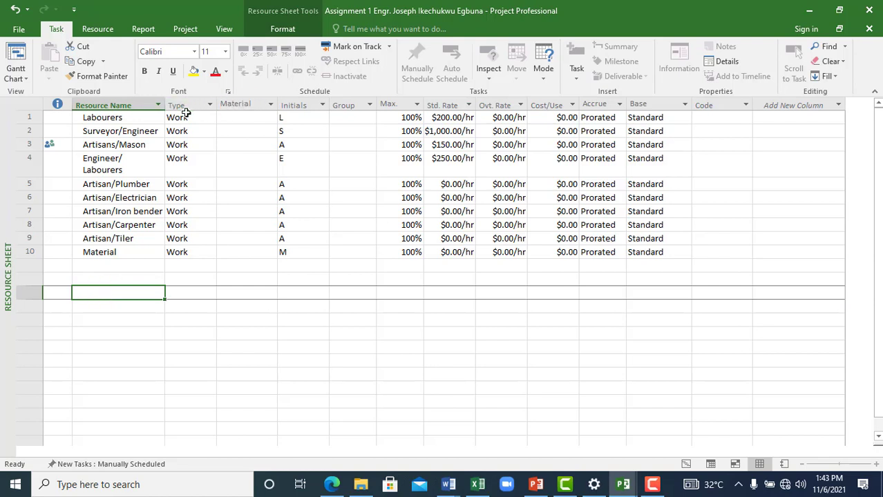
click(220, 213)
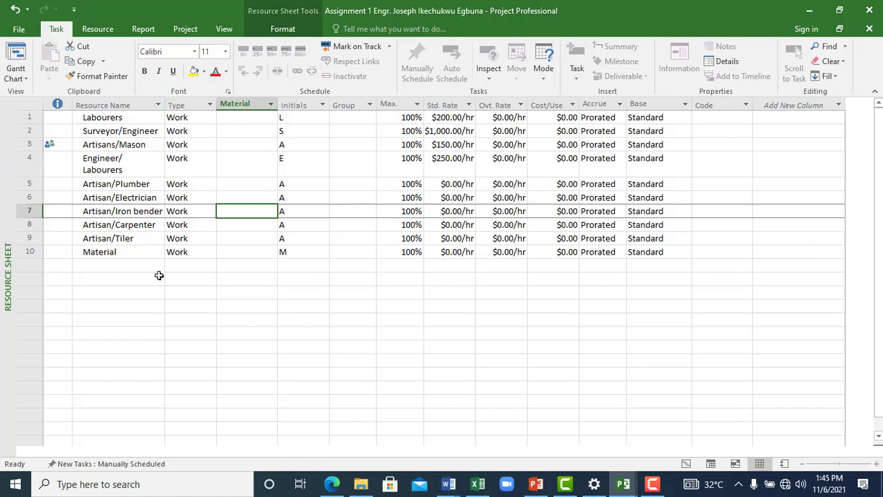
Add the engineer as a new resource in row 12 by entering their title and name, with Work as the resource type.
click(114, 278)
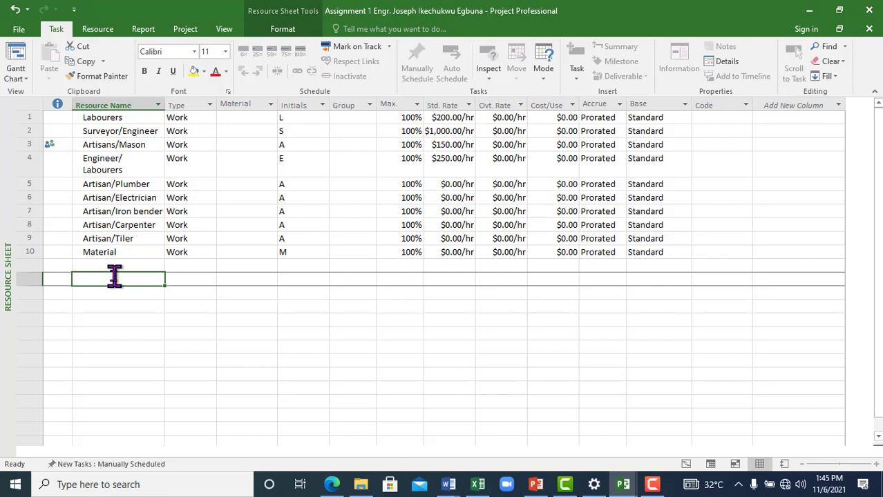
text(Engr)
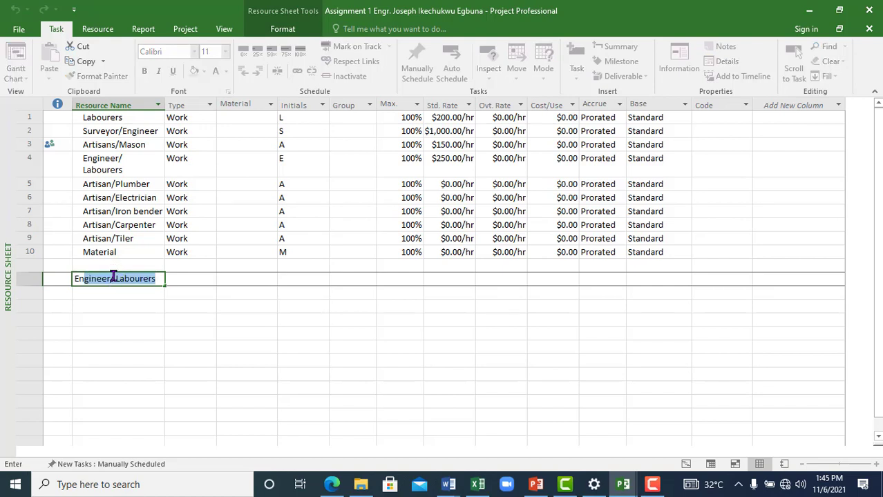
text( Lateef)
click(126, 306)
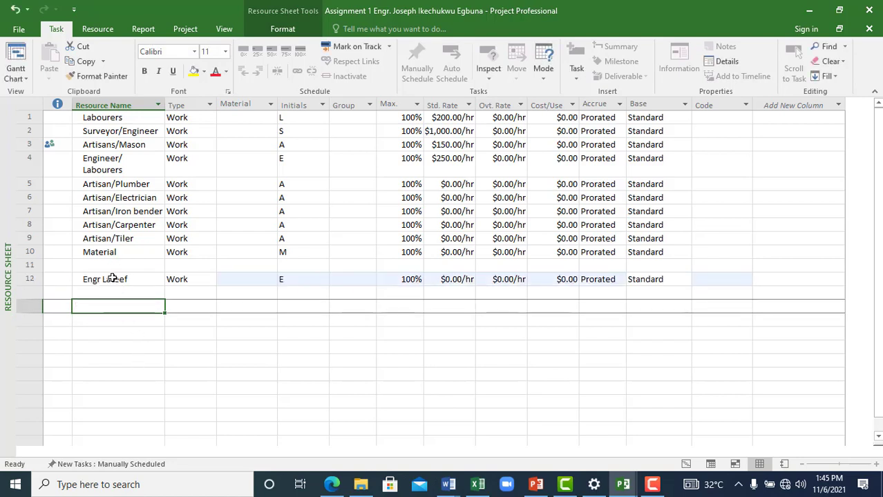
click(110, 278)
click(208, 282)
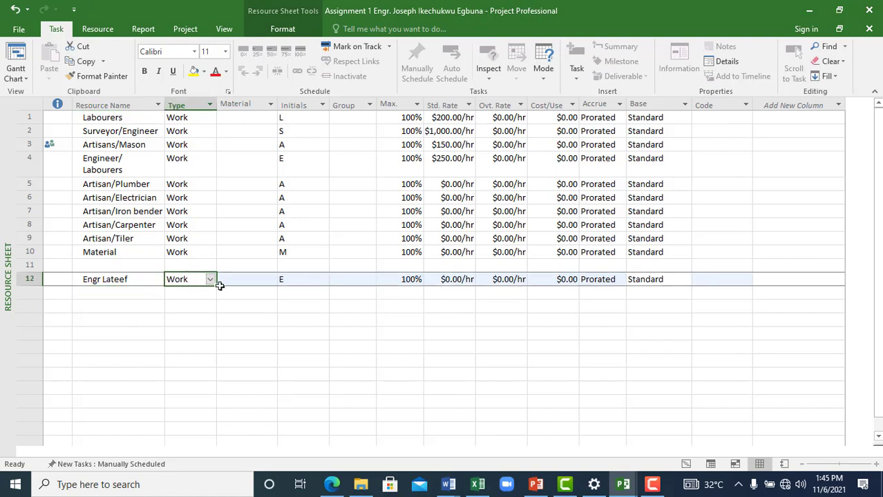
click(210, 281)
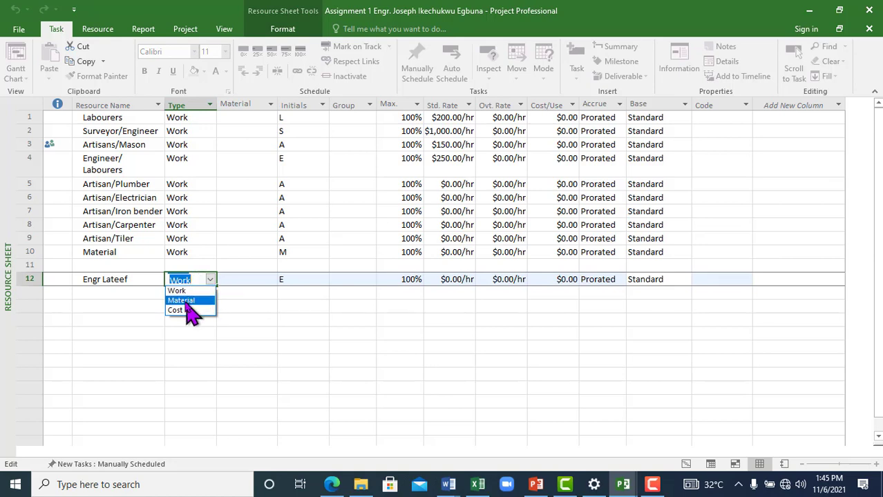
click(189, 292)
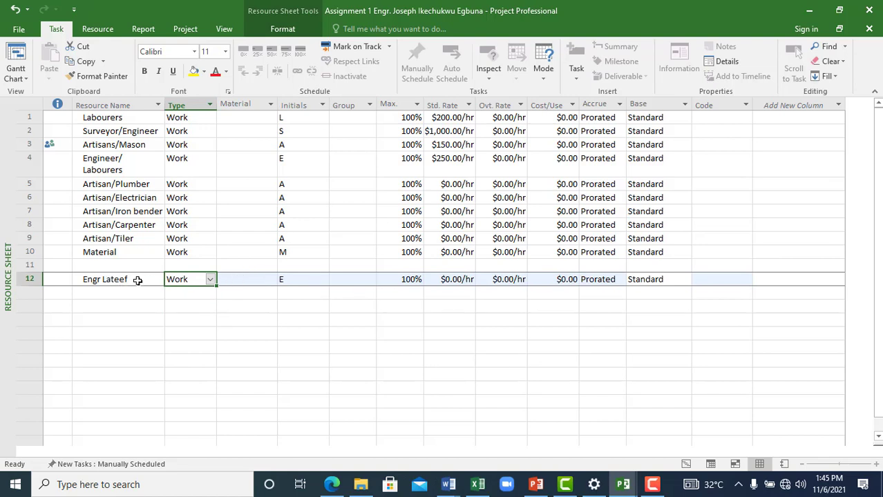
Try setting the engineer resource in row 12 to the Material type with cm as its material label.
click(243, 281)
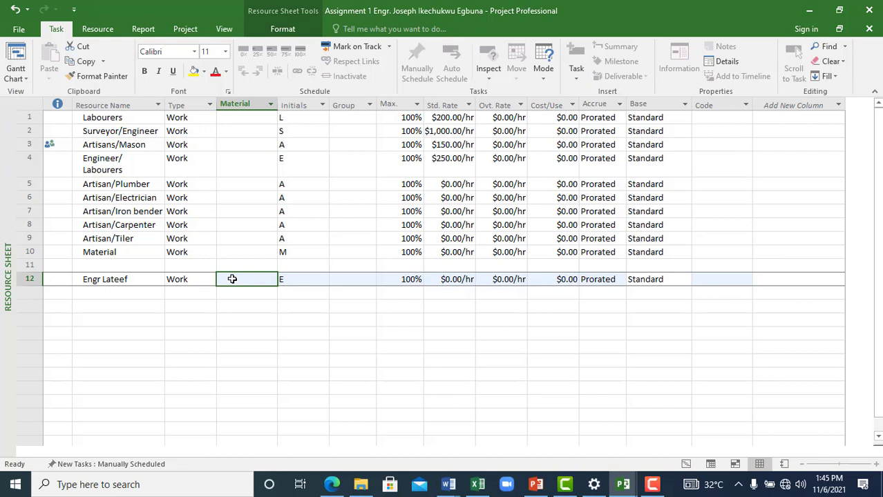
click(185, 275)
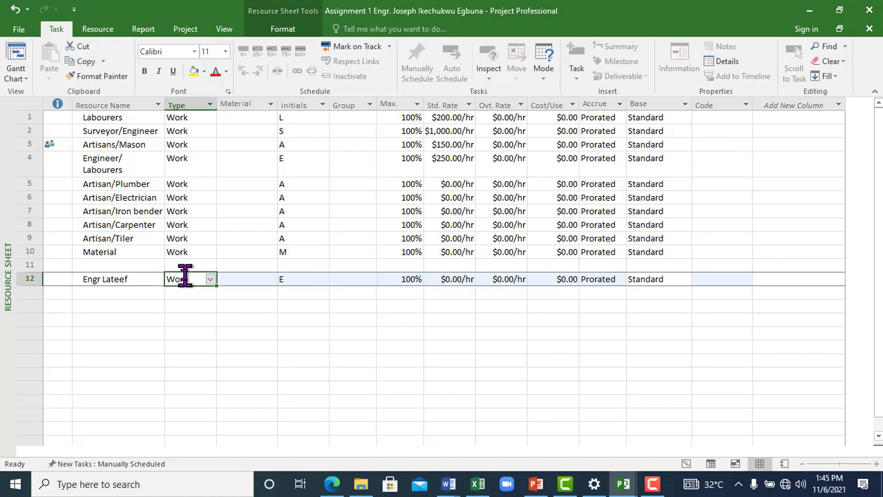
click(210, 279)
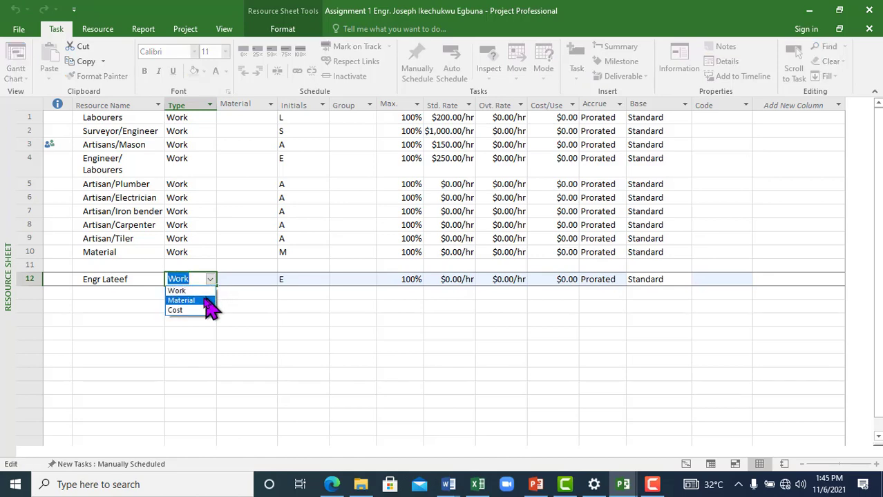
click(203, 302)
click(256, 280)
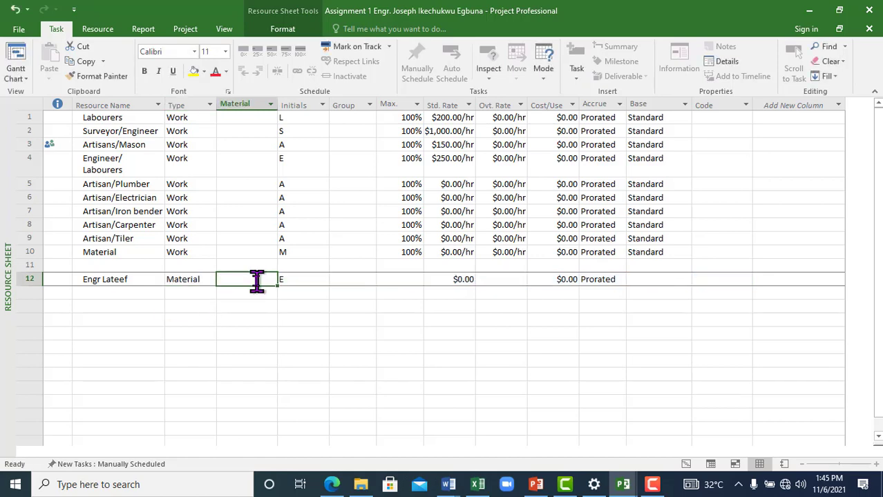
double_click(256, 280)
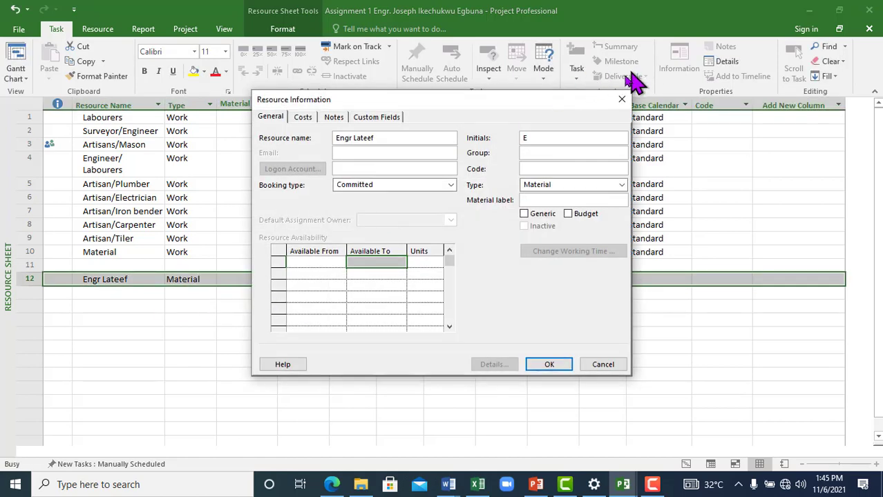
click(621, 102)
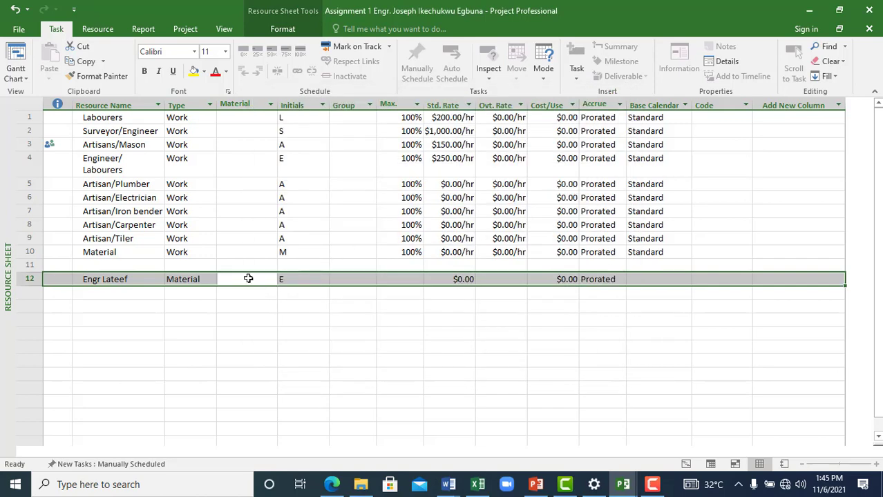
click(248, 278)
text(cm)
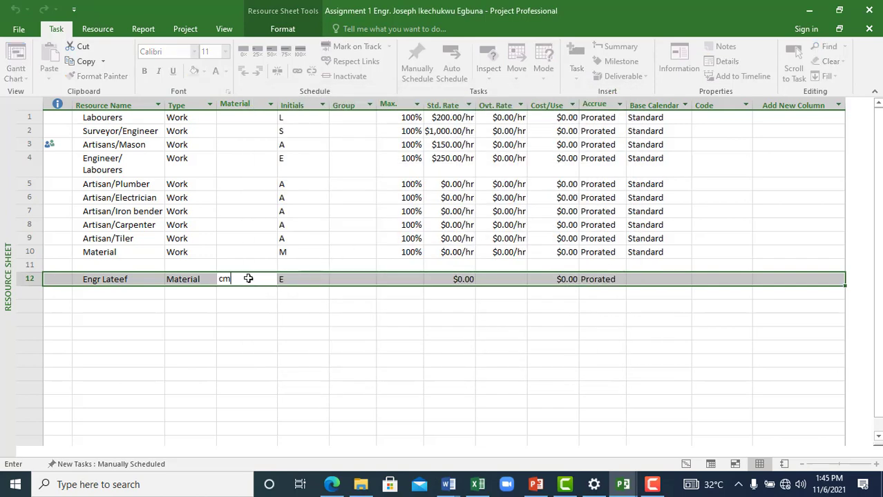
click(251, 321)
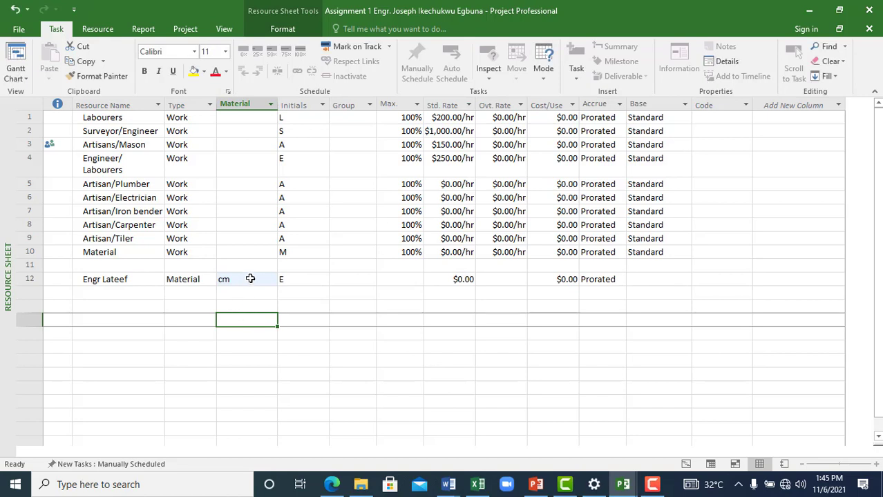
Undo the material label entry and the type change on the engineer resource.
click(191, 279)
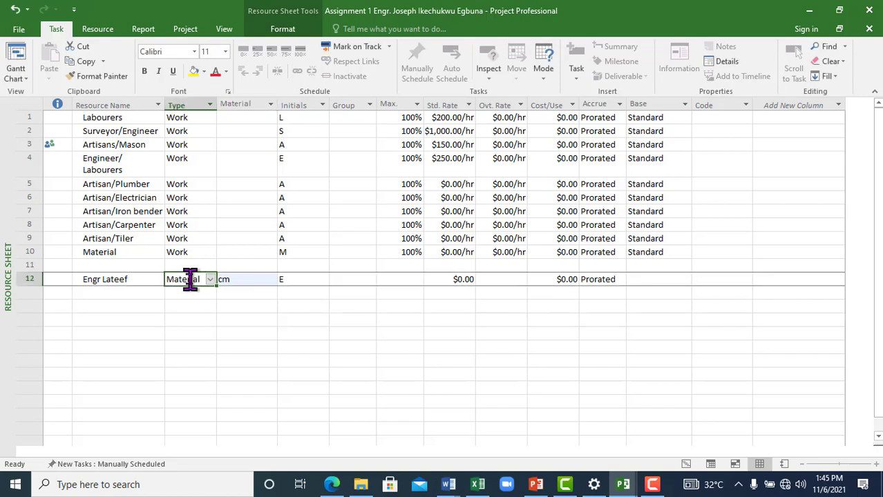
click(120, 279)
key(Down)
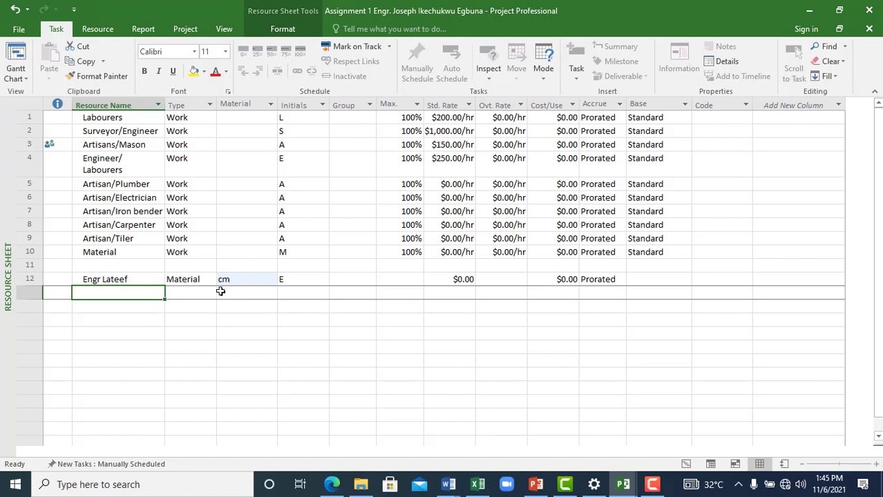
key(ctrl+z)
key(ctrl+z)
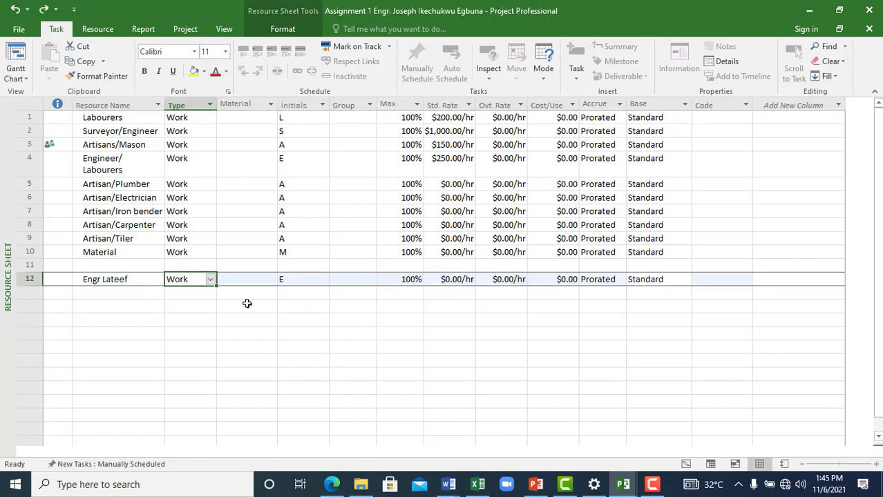
Add a resource named concrete in row 13, set its type to Material and enter cm as its material label.
click(120, 294)
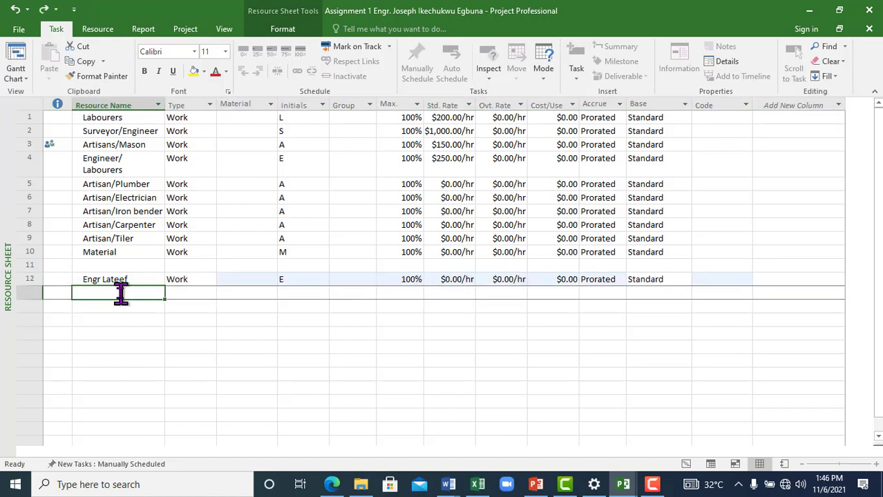
text(concrete)
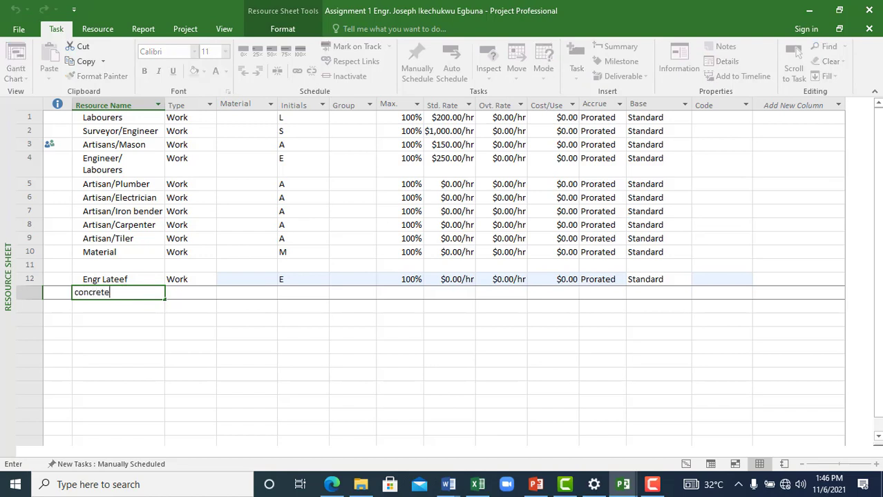
click(185, 293)
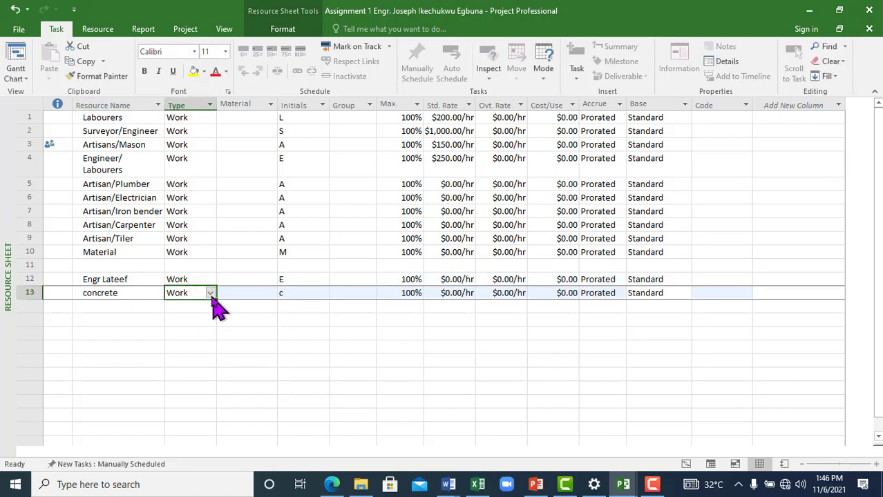
click(210, 293)
click(200, 312)
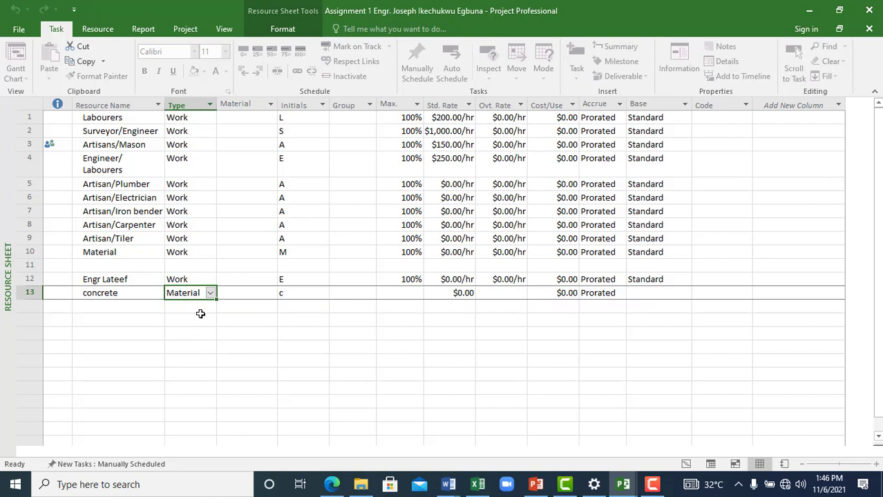
click(260, 293)
text(cm)
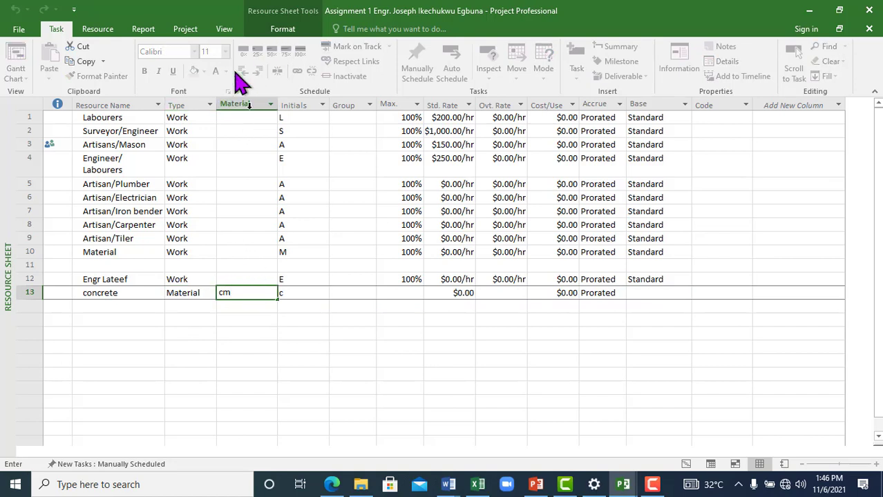
click(246, 336)
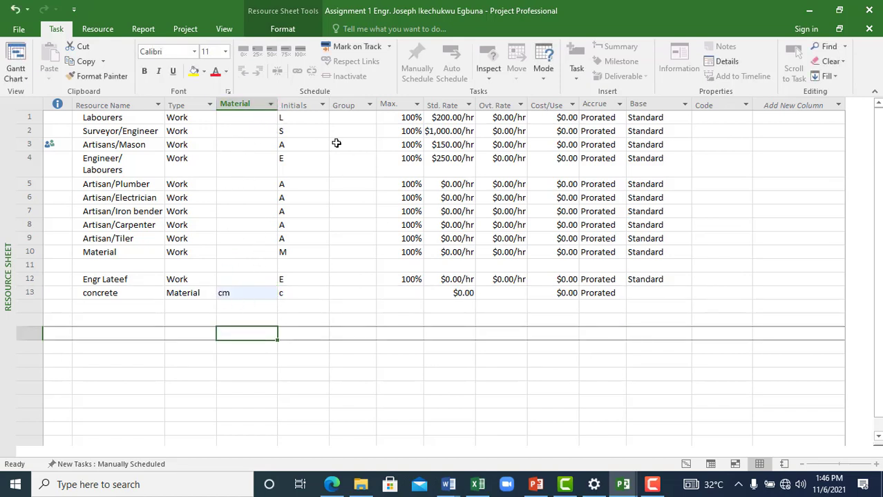
click(309, 293)
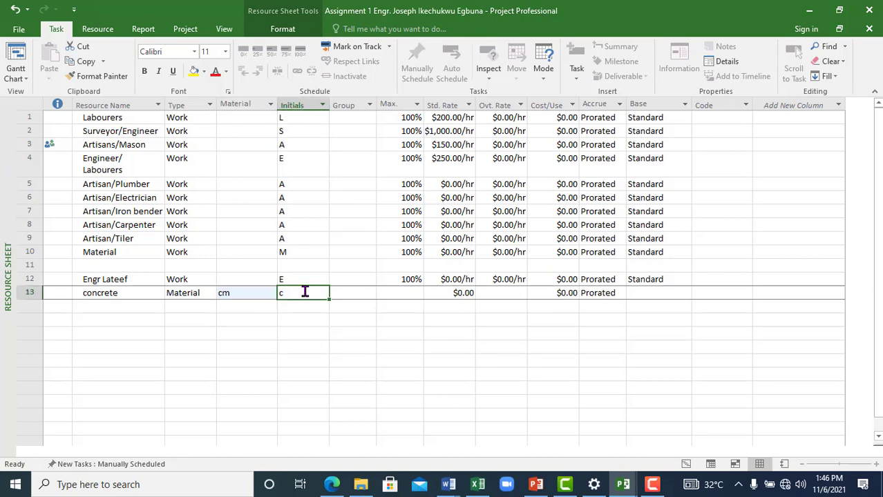
click(362, 294)
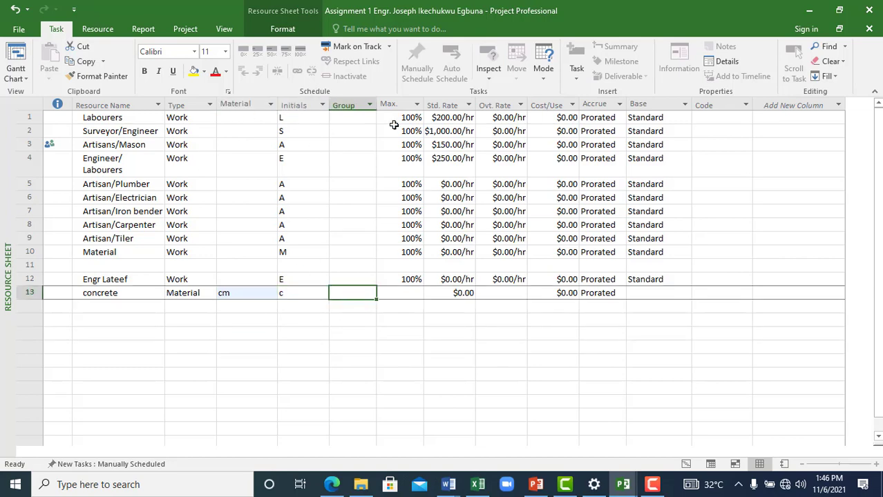
double_click(356, 294)
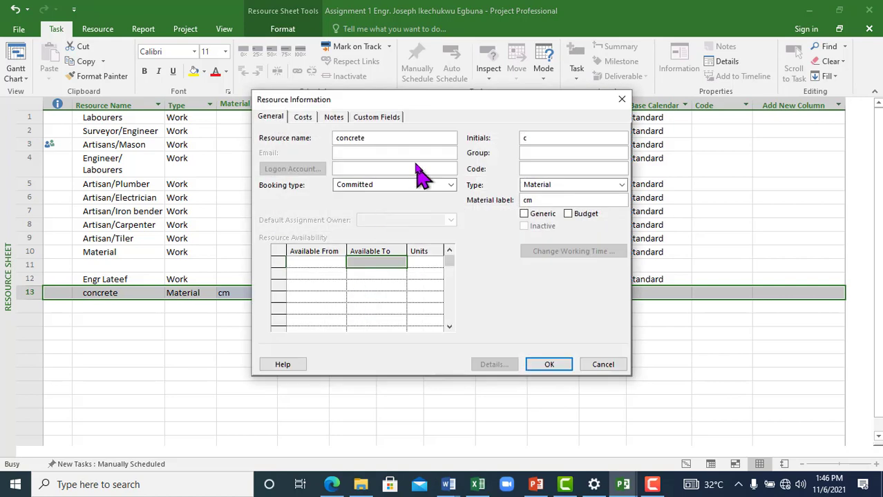
click(618, 104)
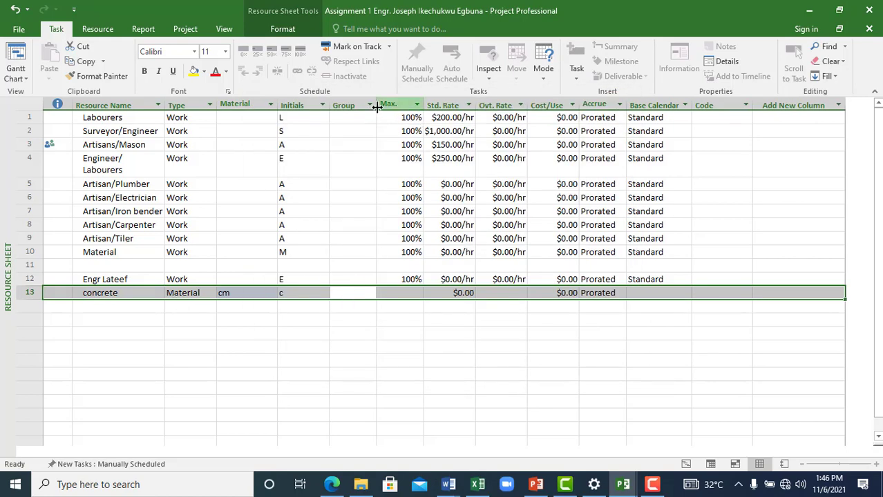
Widen the Group column and rename the concrete resource in row 13 as sand.
drag(375, 106, 403, 111)
click(100, 292)
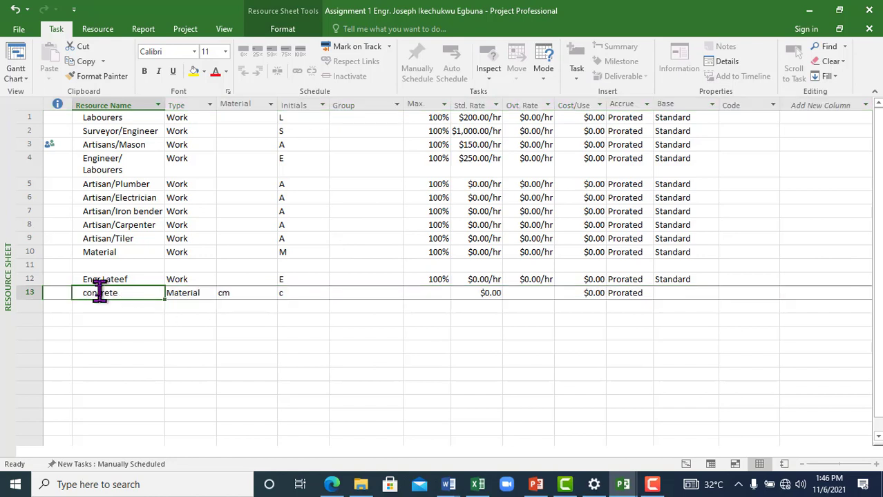
click(113, 292)
text(sand)
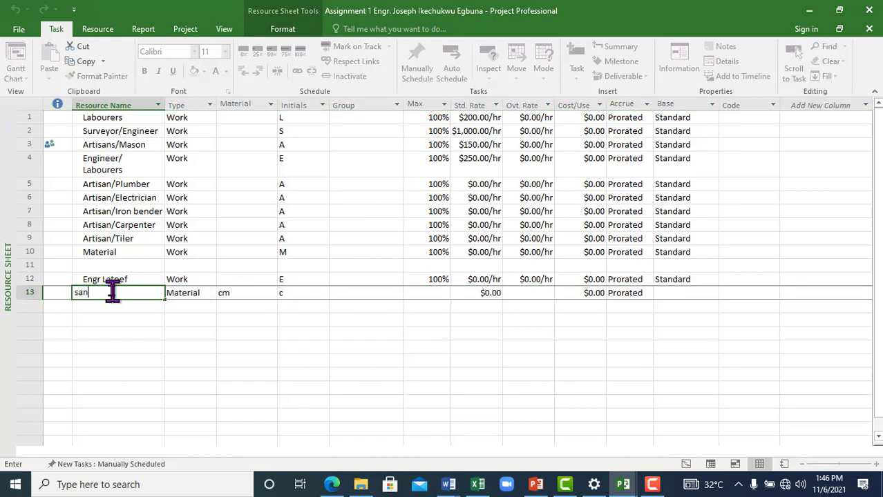
Enter Concrete as the group of the sand resource in row 13.
click(357, 293)
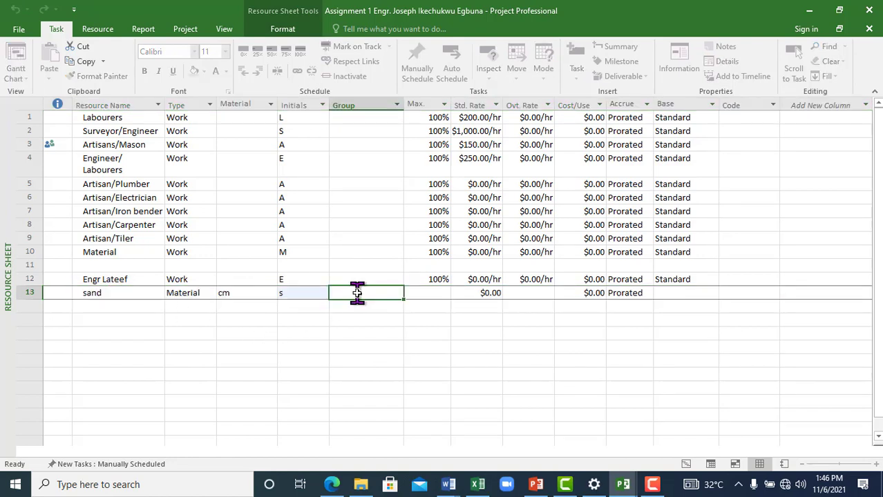
text(Concrete)
click(384, 335)
click(442, 292)
double_click(442, 296)
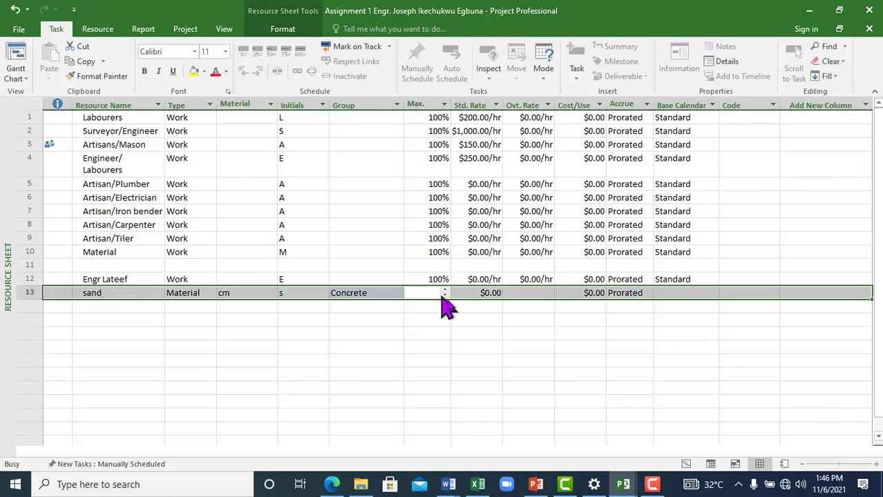
click(622, 98)
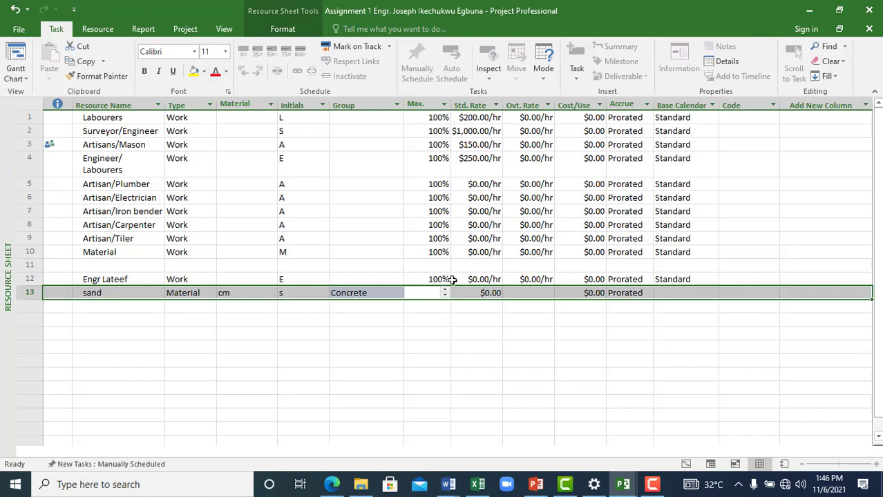
Set the standard rate of the engineer resource in row 12 to 4000 per hour.
click(375, 280)
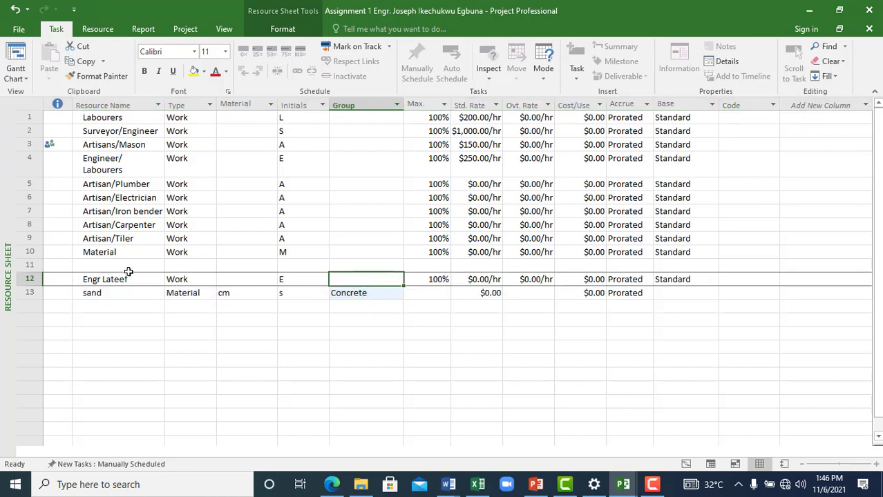
click(432, 279)
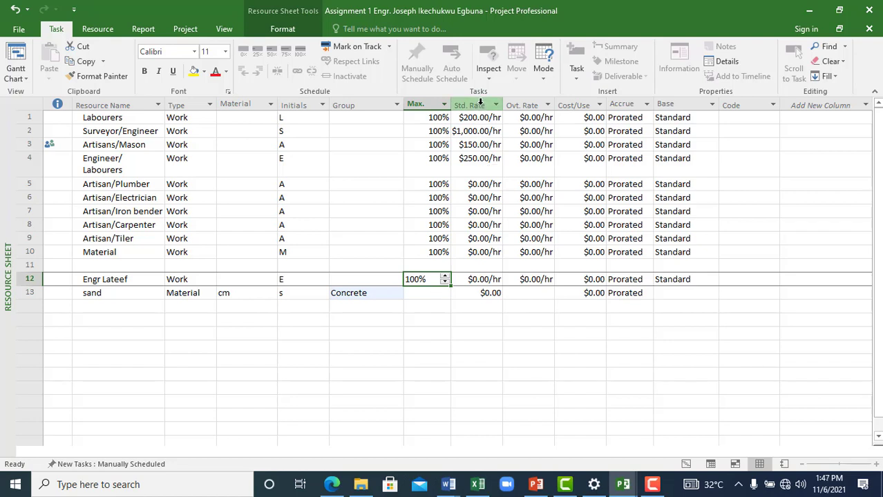
click(476, 280)
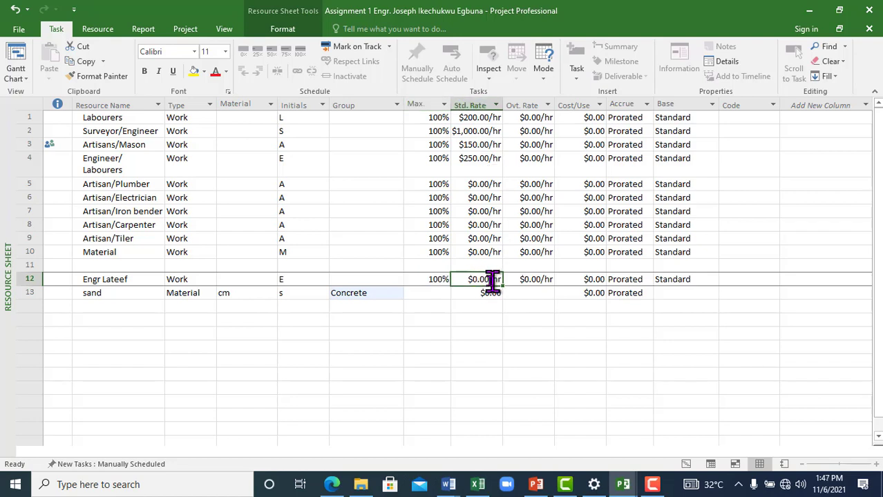
text(4000)
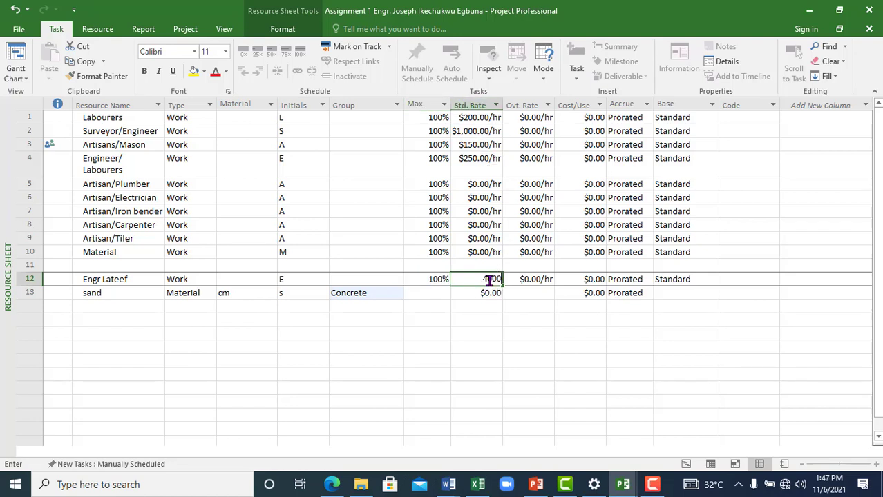
click(498, 332)
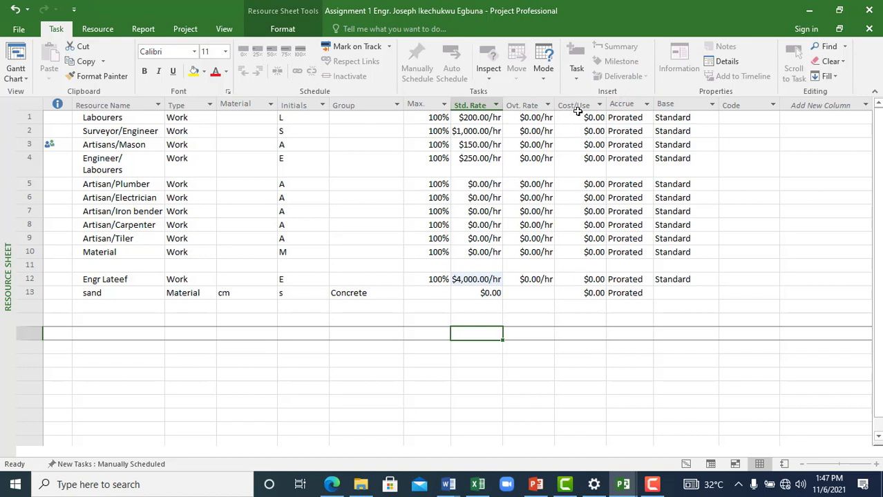
Check the cost per use of the engineer resource in row 12 and choose Prorated as its accrual method.
click(585, 283)
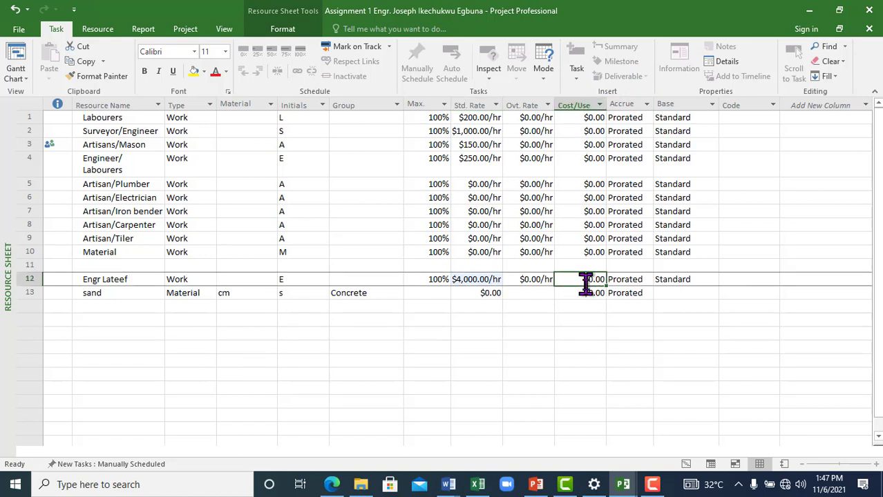
click(186, 306)
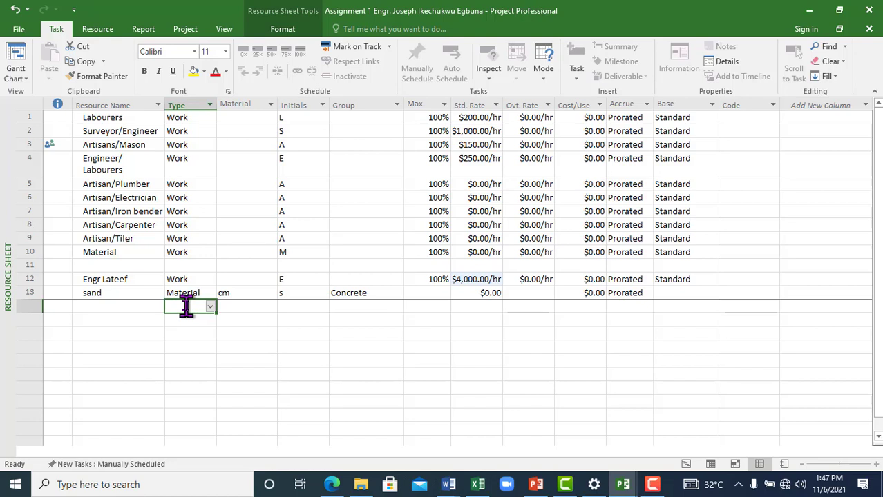
click(569, 278)
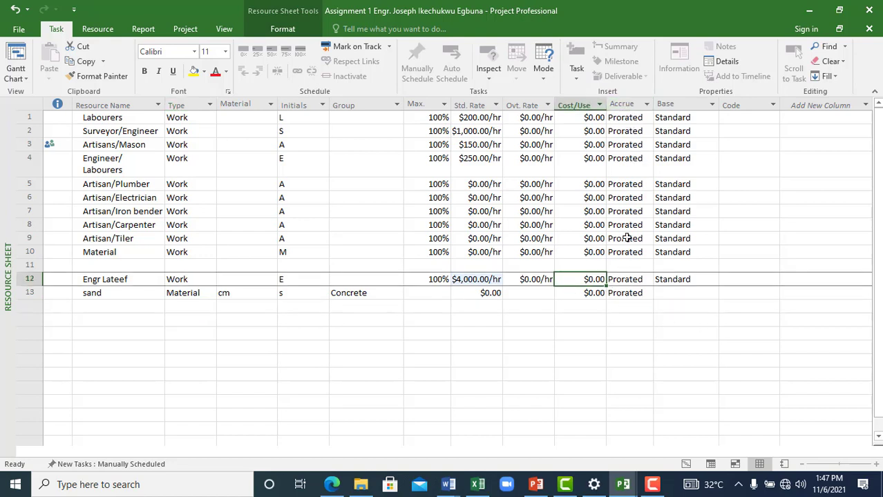
click(621, 279)
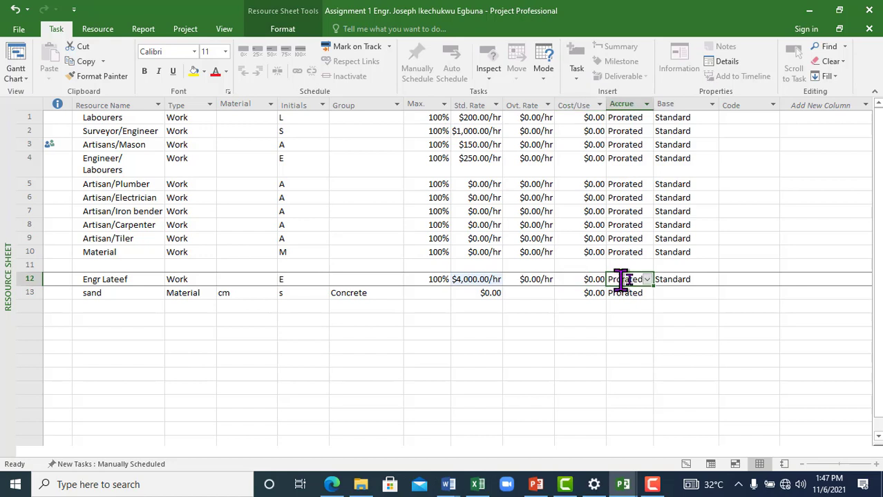
click(646, 279)
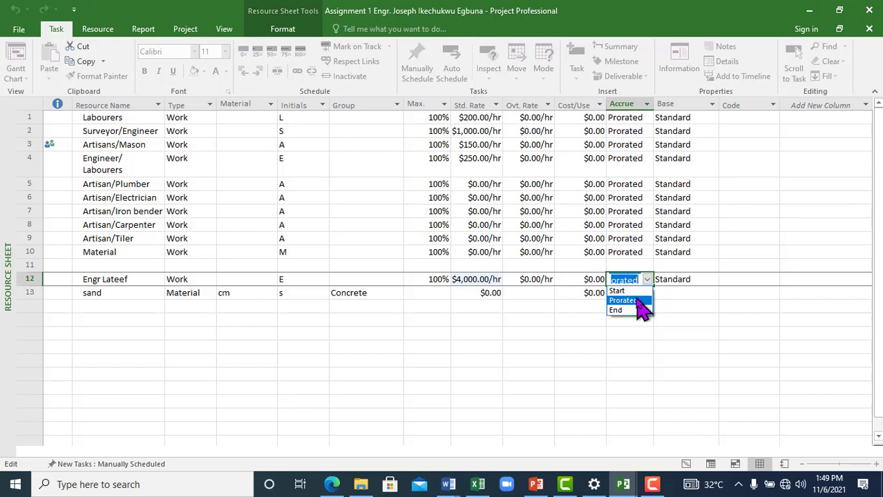
click(624, 299)
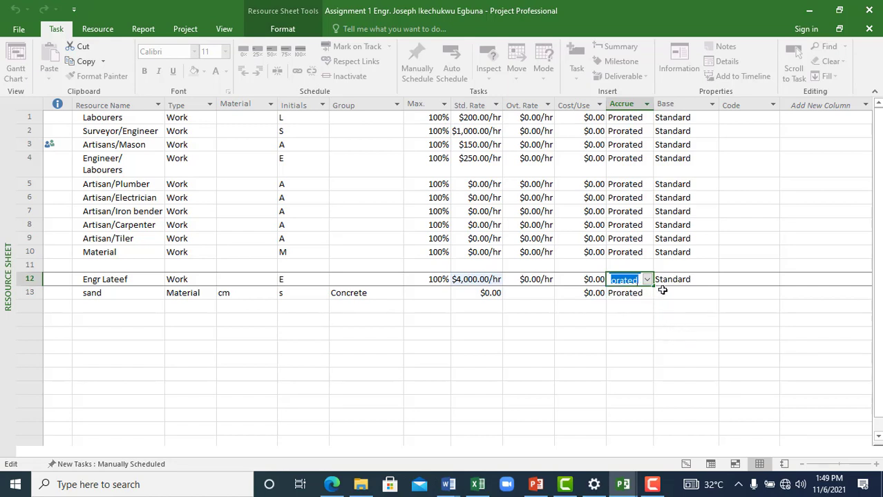
Examine the base calendar options for the engineer resource in row 12.
click(664, 280)
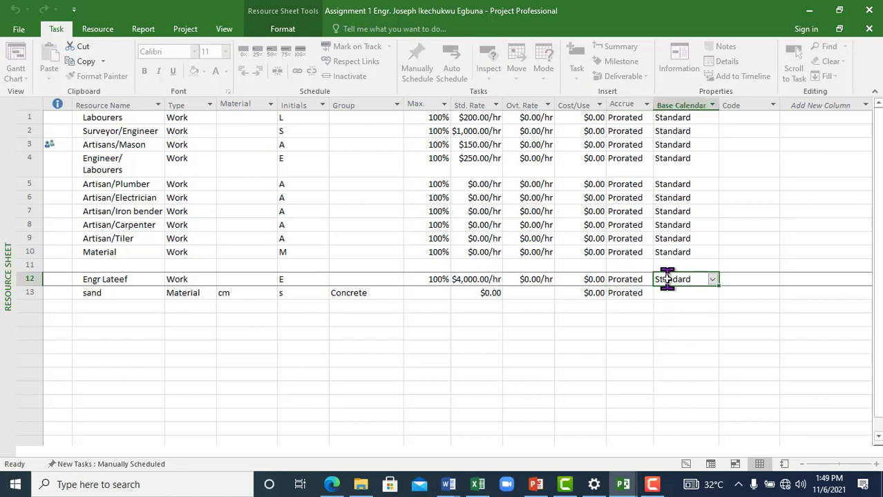
click(712, 282)
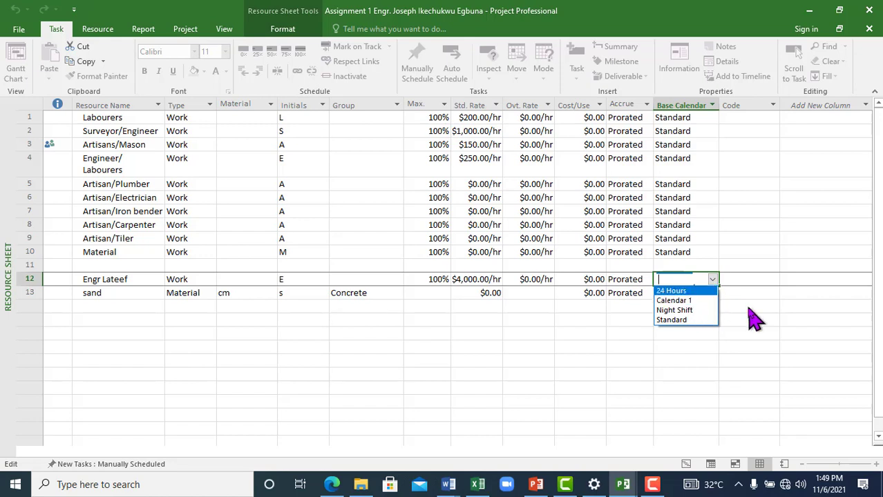
click(755, 319)
click(672, 321)
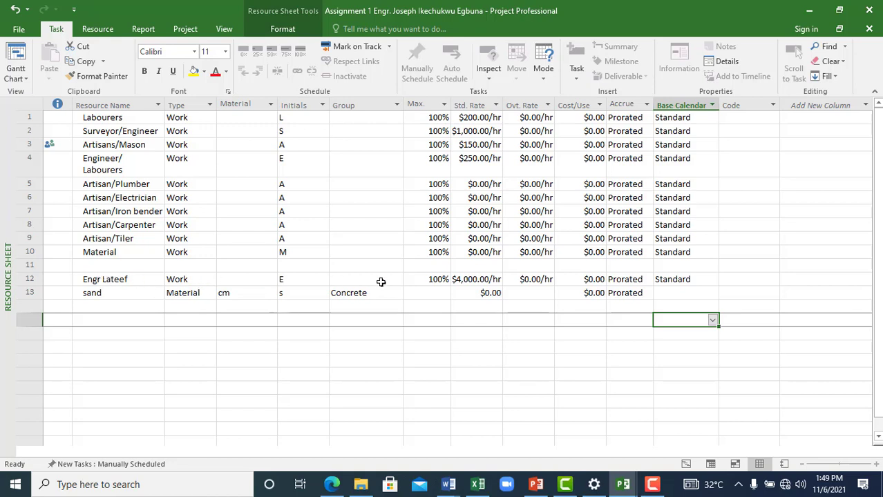
Examine the general details, cost rate table and notes of the engineer resource in row 12.
double_click(106, 279)
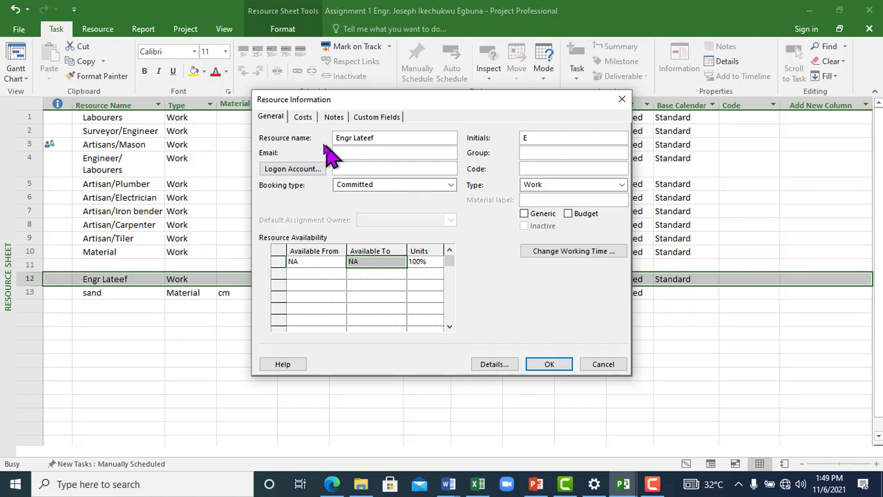
click(304, 119)
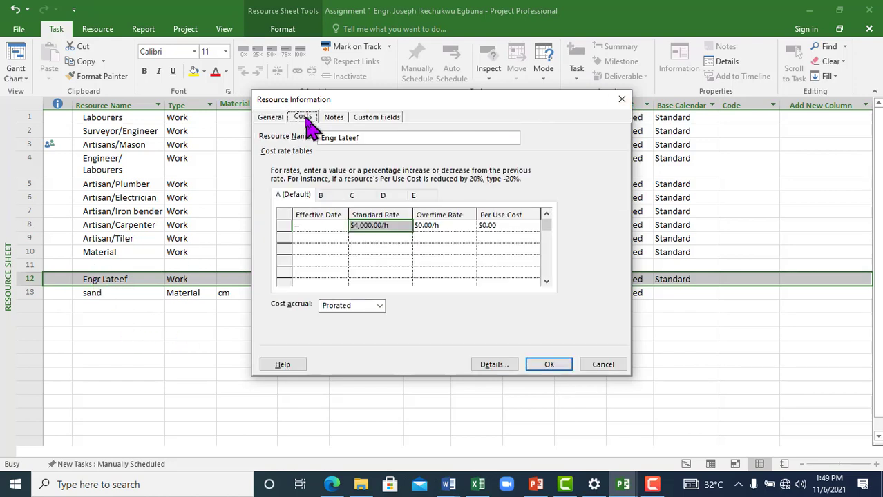
click(333, 119)
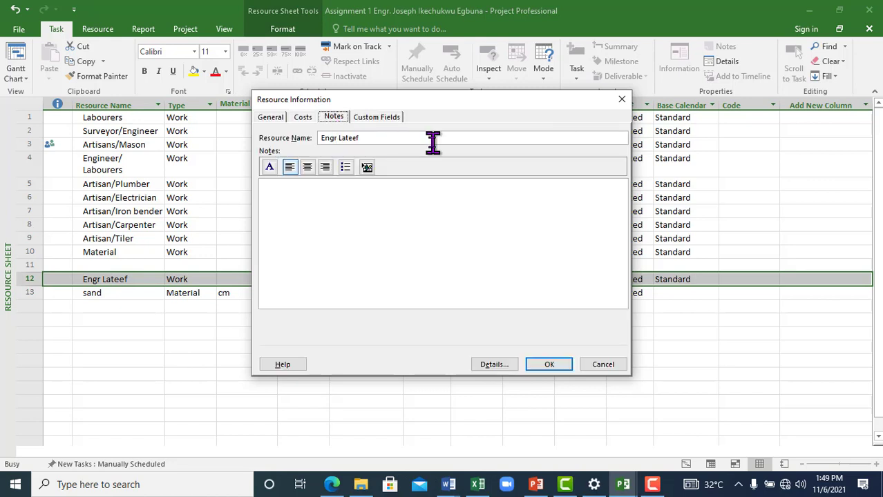
click(269, 119)
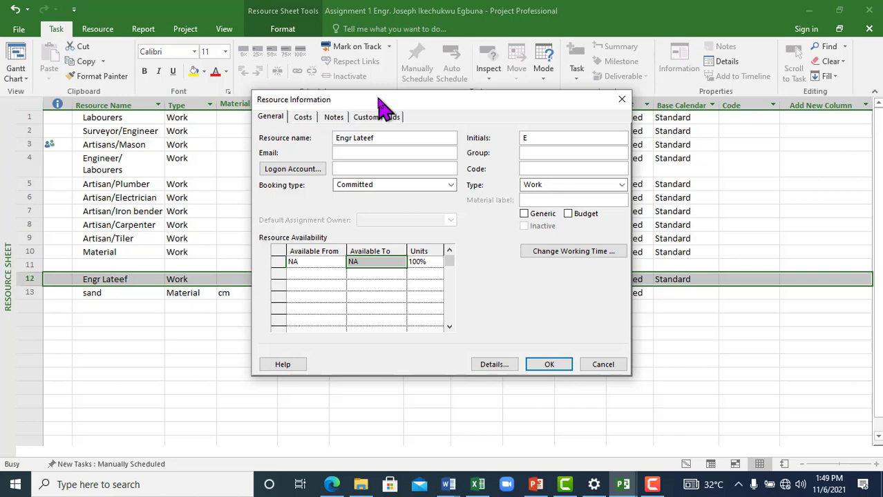
click(622, 100)
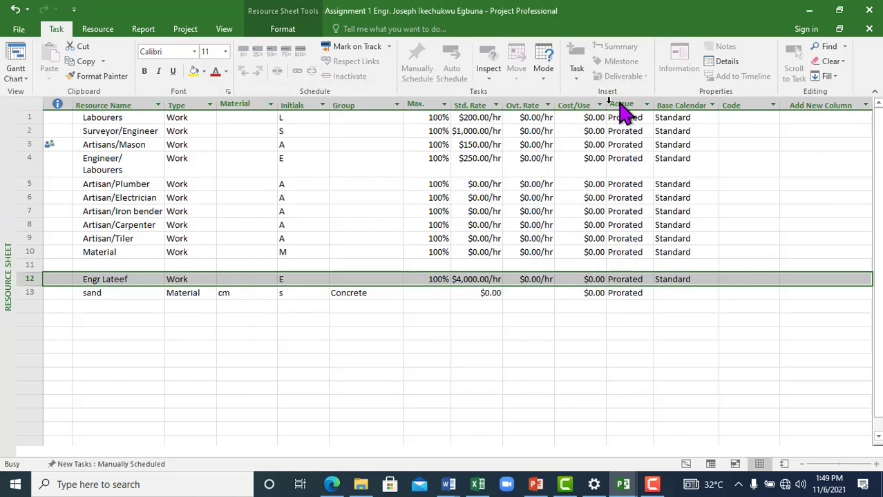
click(267, 333)
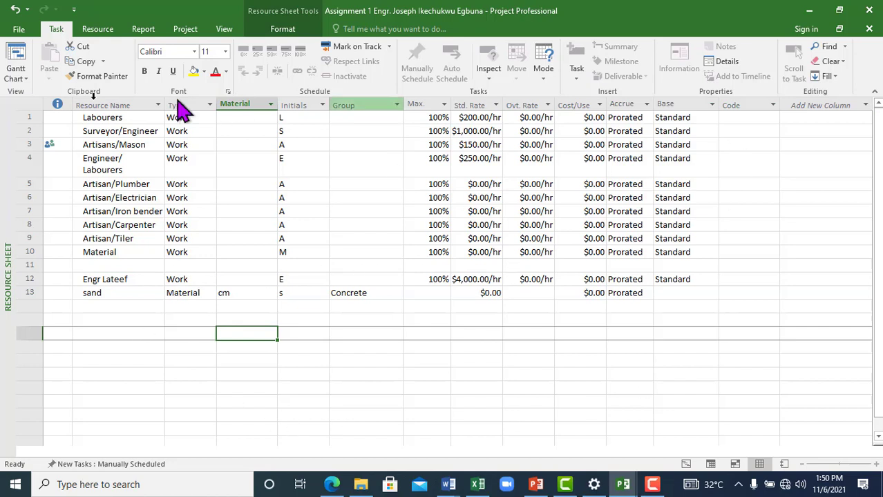
Switch to the Gantt Chart view and widen the task table to show the Resource Names column.
click(13, 73)
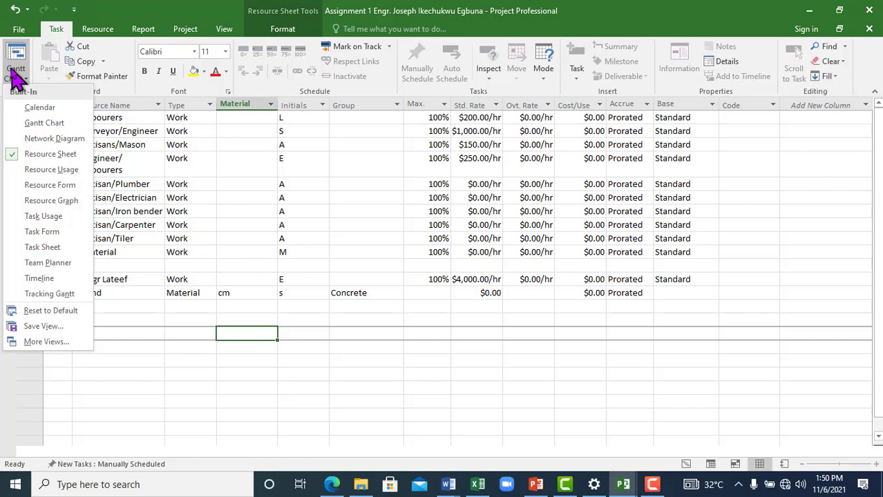
click(41, 122)
drag(510, 136, 605, 141)
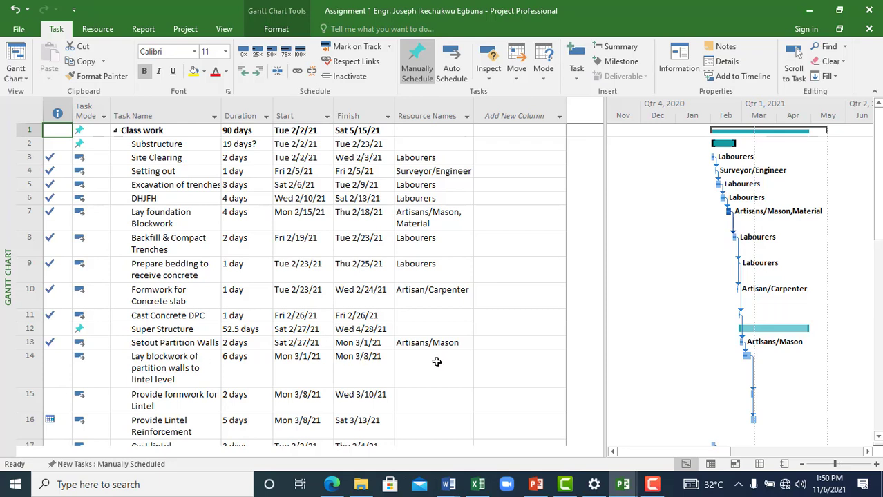
Assign the engineer resource to task 14, Lay blockwork of partition walls to lintel level.
click(159, 363)
click(416, 372)
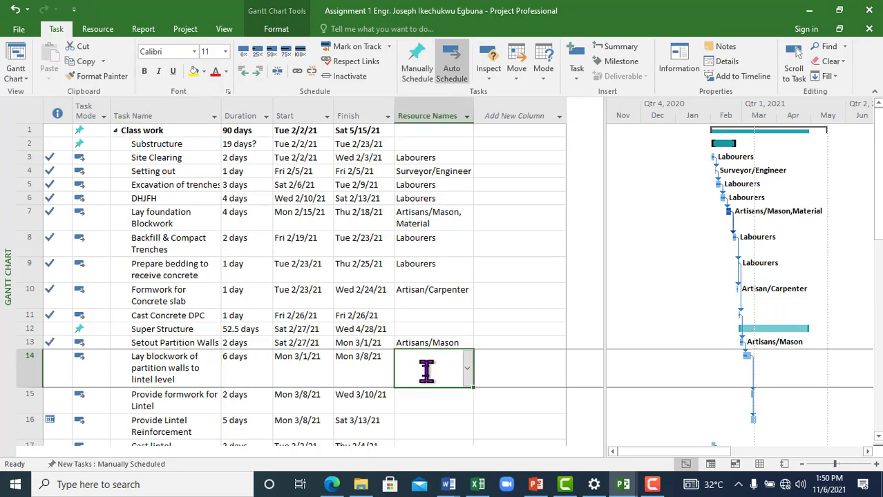
click(468, 376)
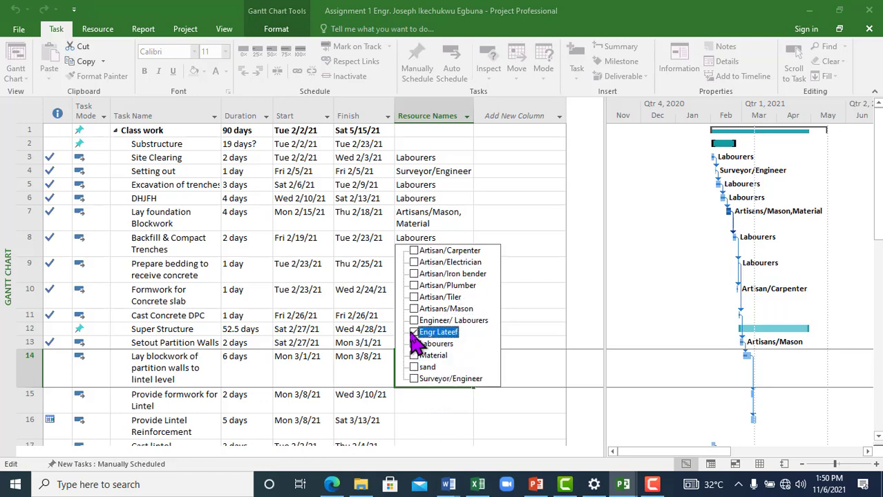
click(467, 413)
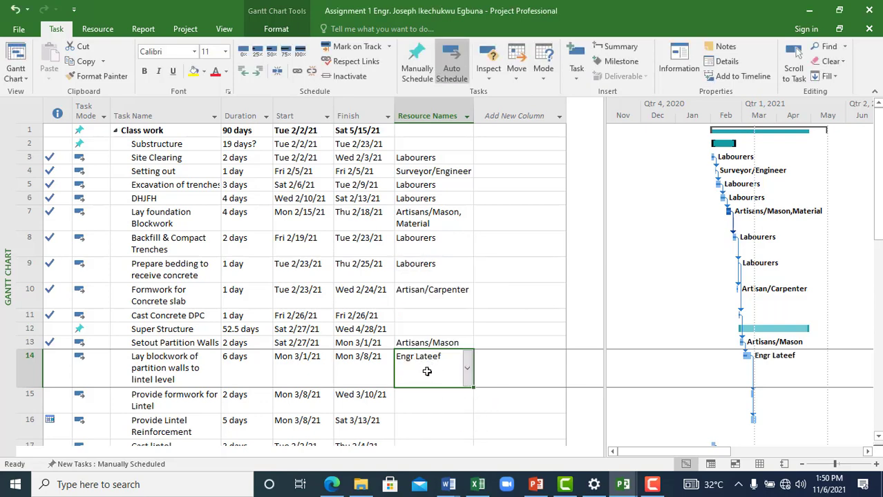
Add a Cost column to the task table after Resource Names.
click(163, 360)
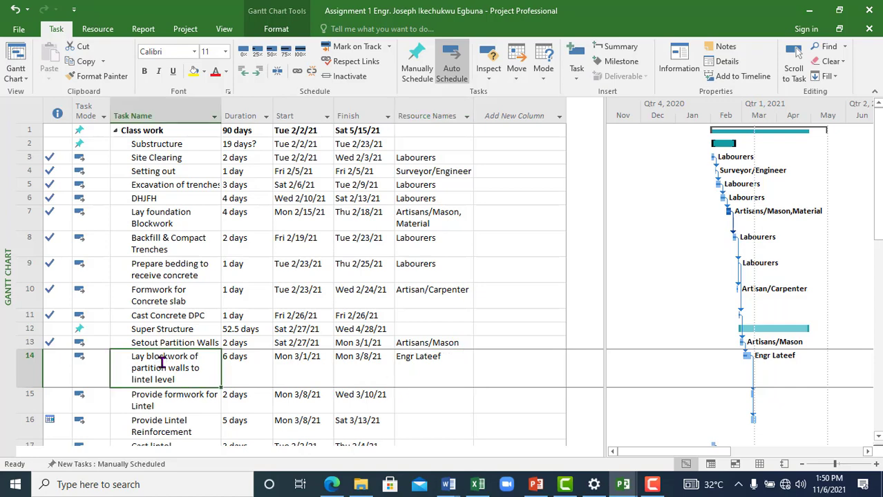
click(560, 118)
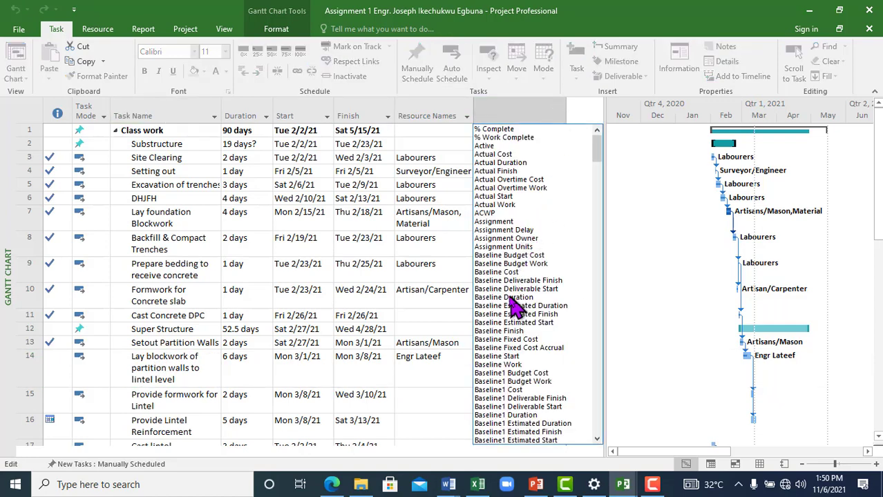
text(confirmed)
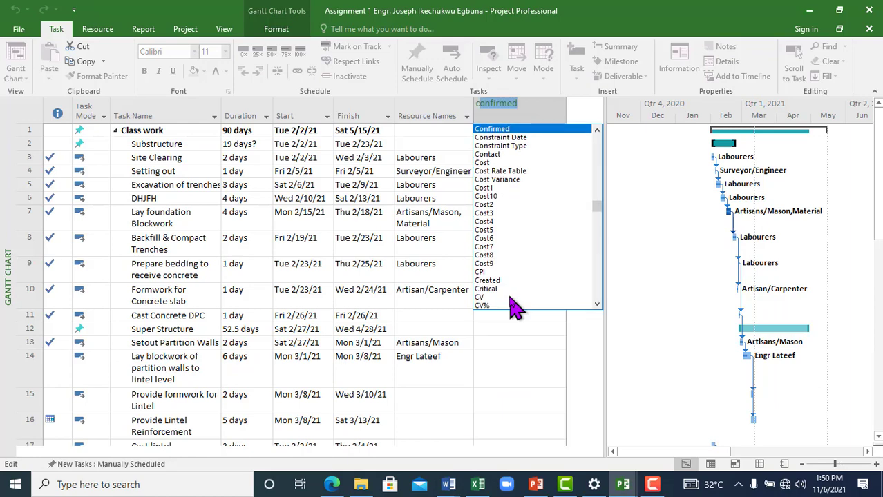
click(487, 163)
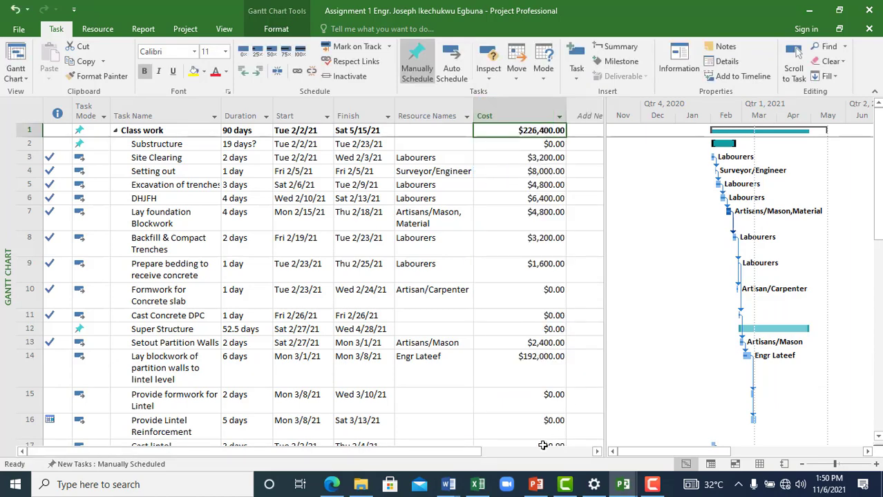
Examine the cost of task 14, Lay blockwork of partition walls to lintel level, against its duration, dates and assigned resource.
click(541, 365)
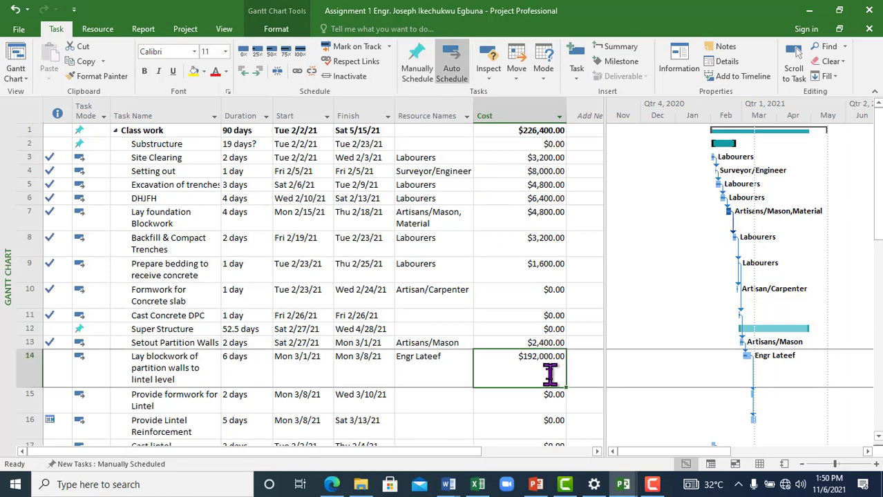
click(422, 367)
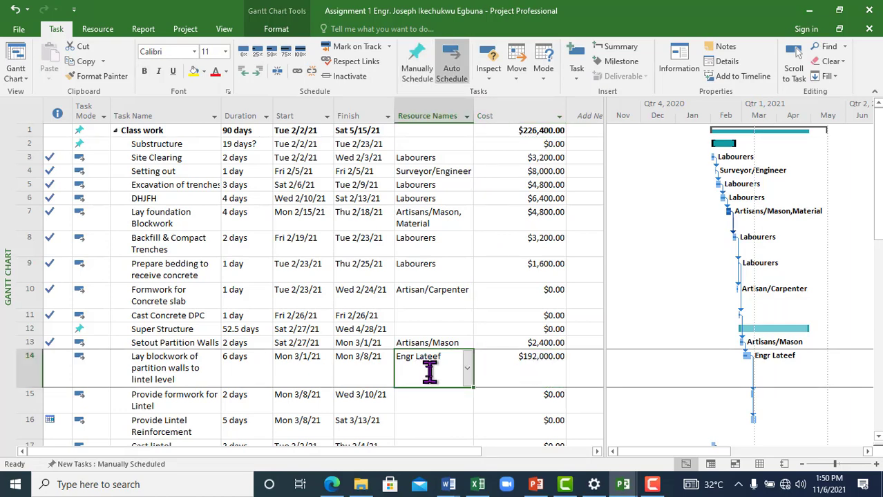
click(541, 363)
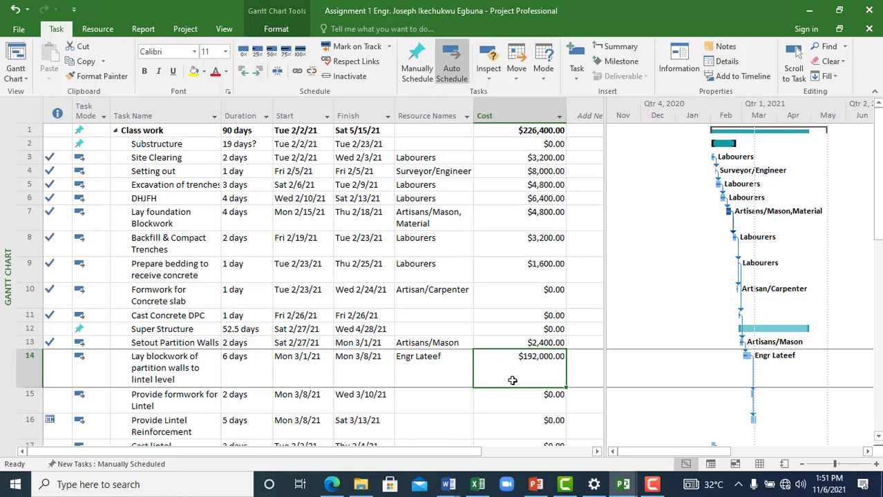
click(233, 364)
click(539, 372)
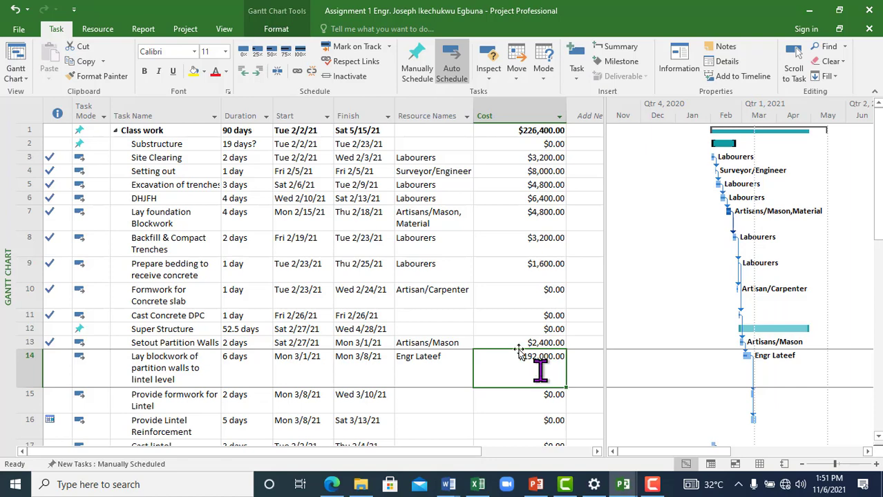
click(414, 368)
click(291, 370)
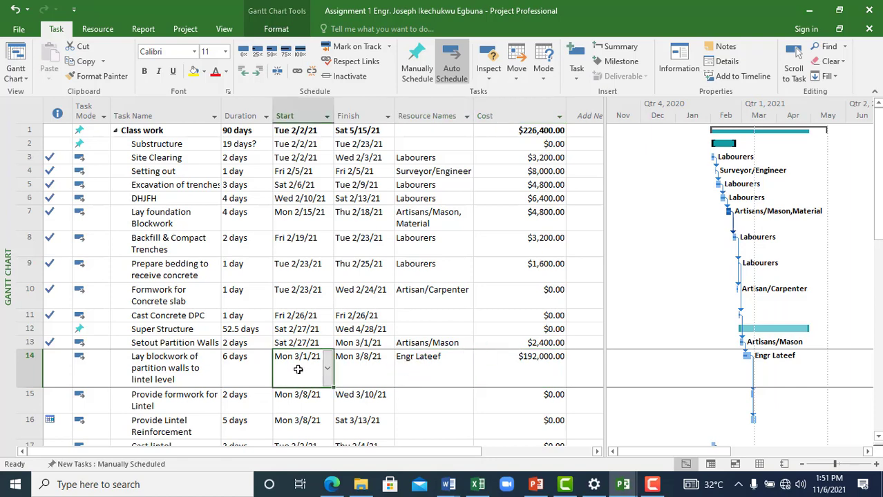
click(366, 368)
click(423, 370)
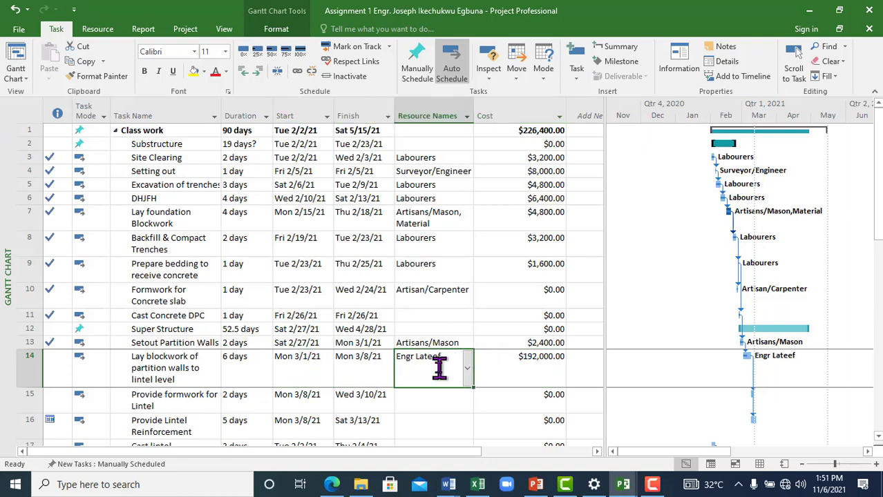
click(522, 368)
click(427, 366)
click(228, 368)
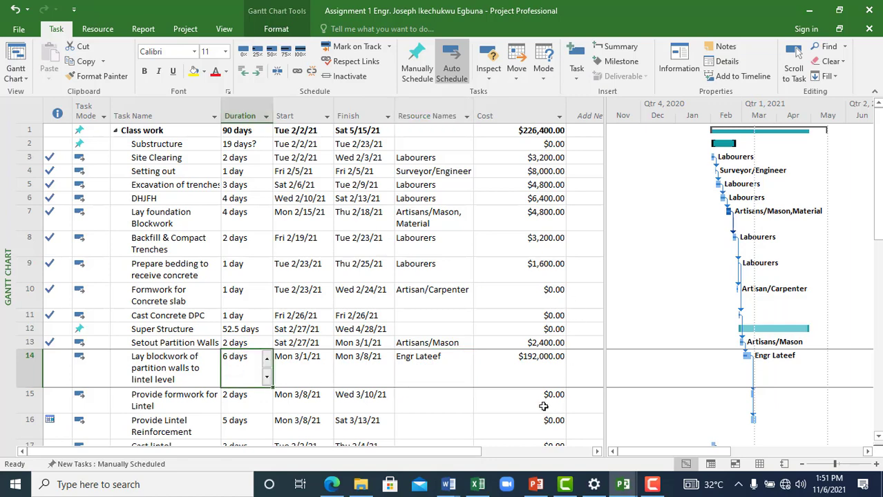
Add an Assignment Delay column after the Cost column and hide it again.
click(597, 451)
click(596, 452)
click(545, 115)
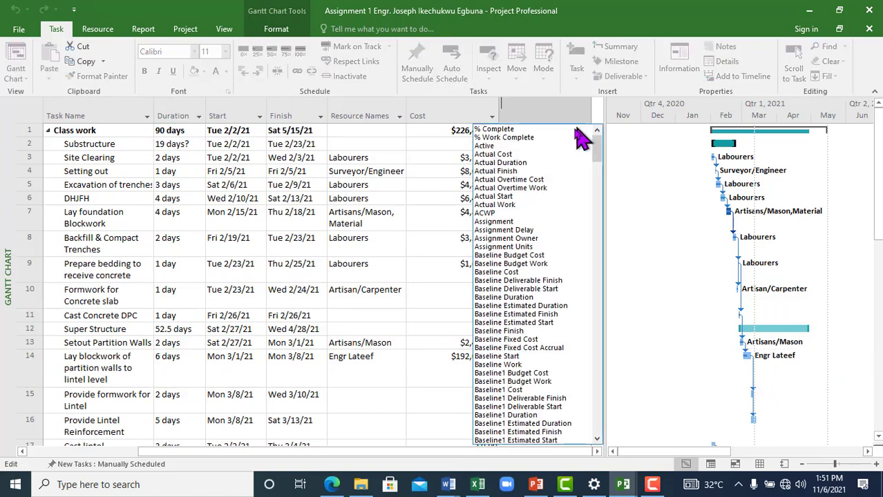
click(524, 230)
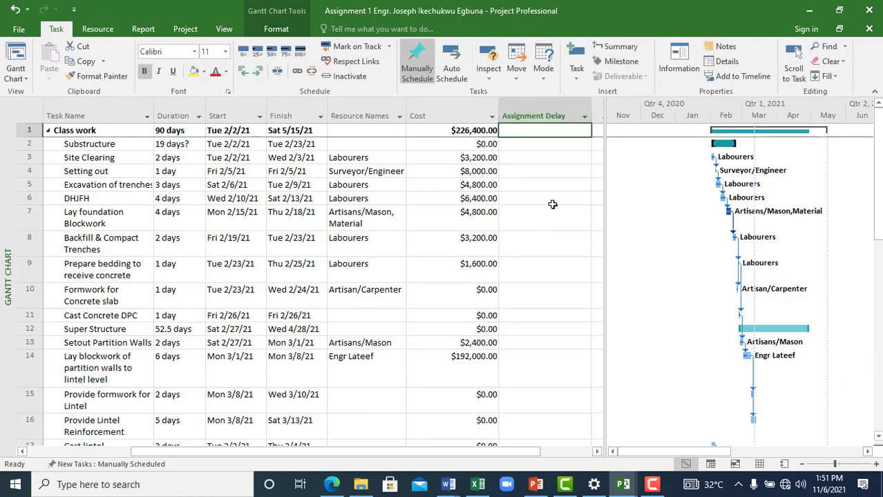
click(562, 115)
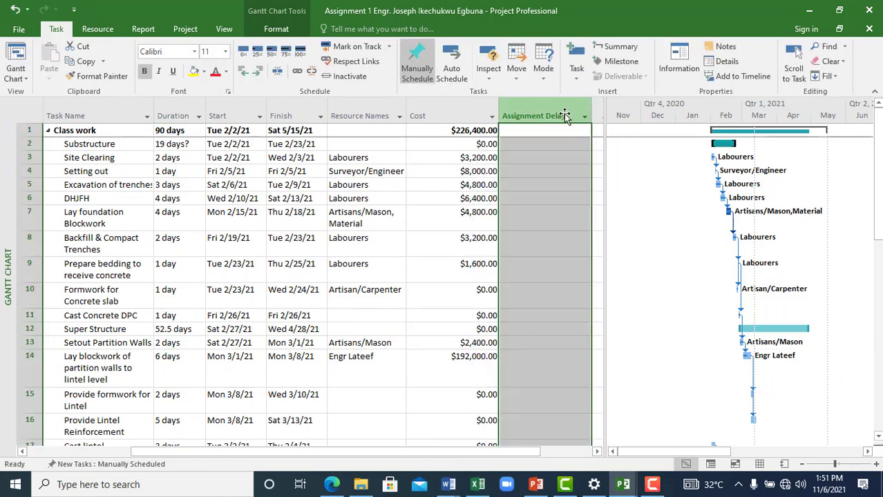
right_click(564, 115)
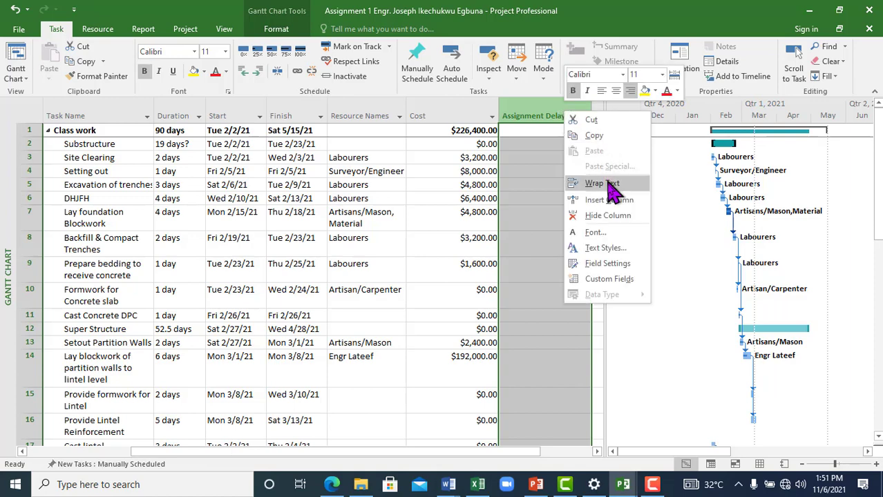
click(612, 215)
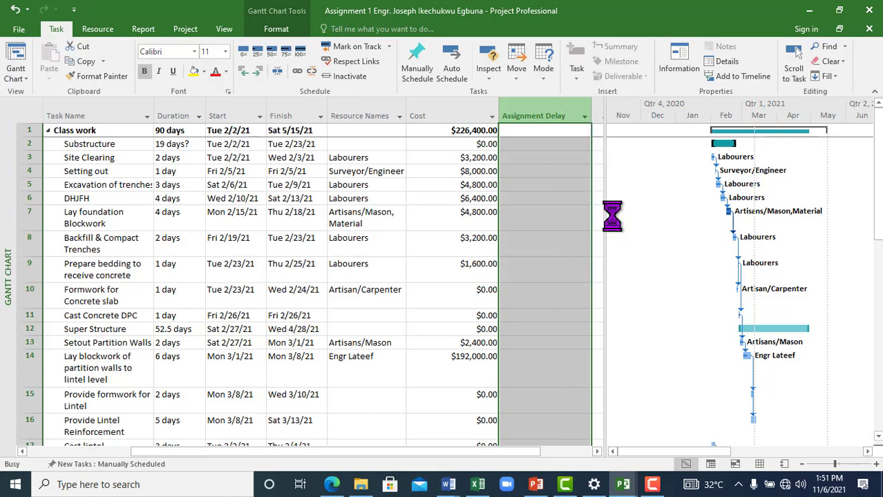
Add a Baseline Cost column after the Cost column and review its values down the task list.
click(551, 112)
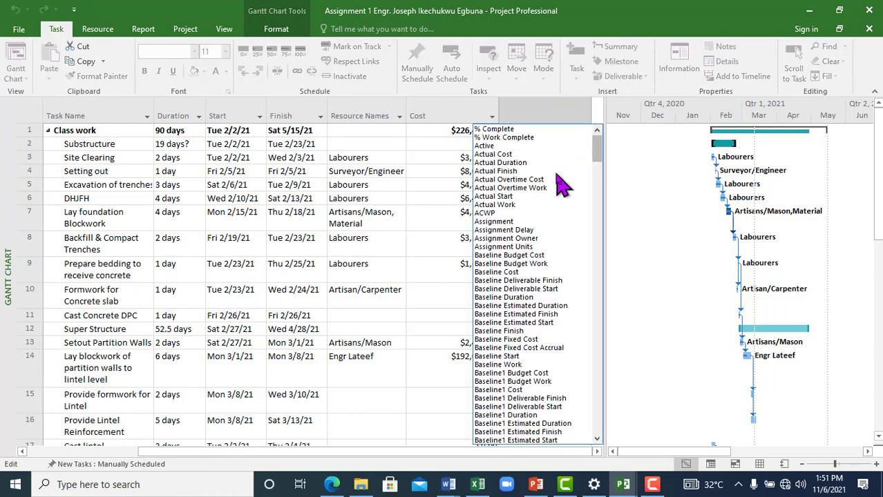
text(baseline Budget Cost)
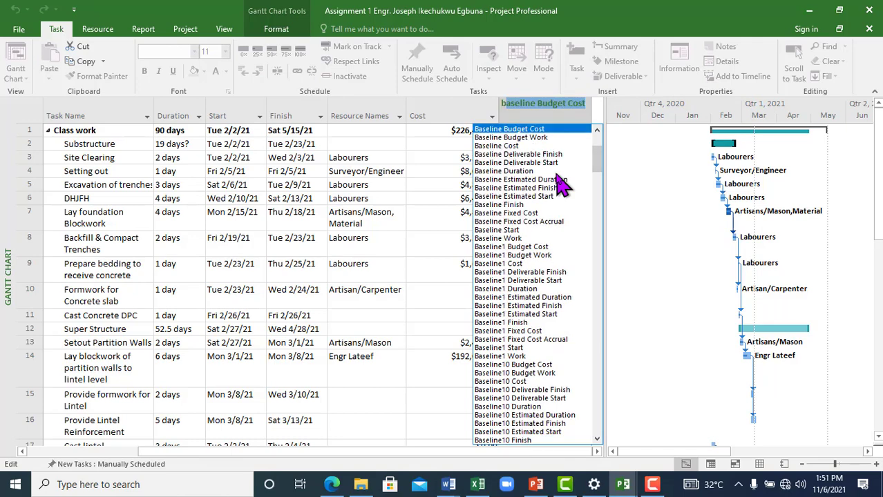
click(508, 146)
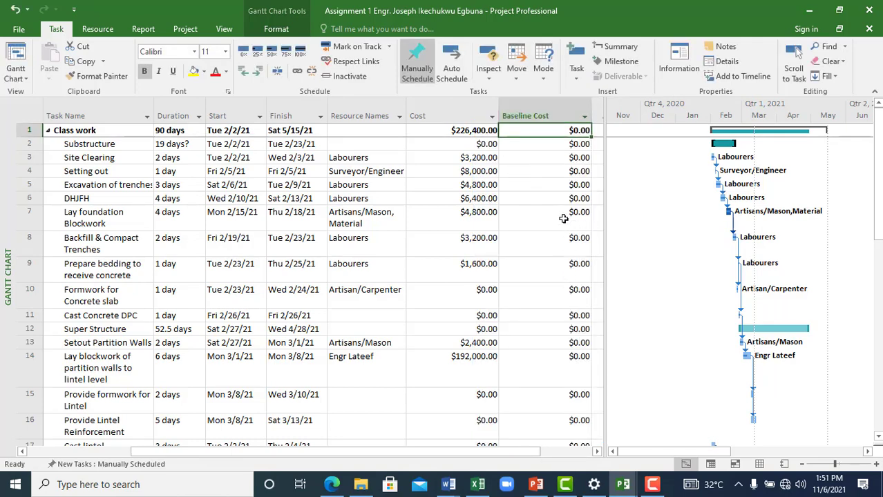
scroll(551, 360, down, 8)
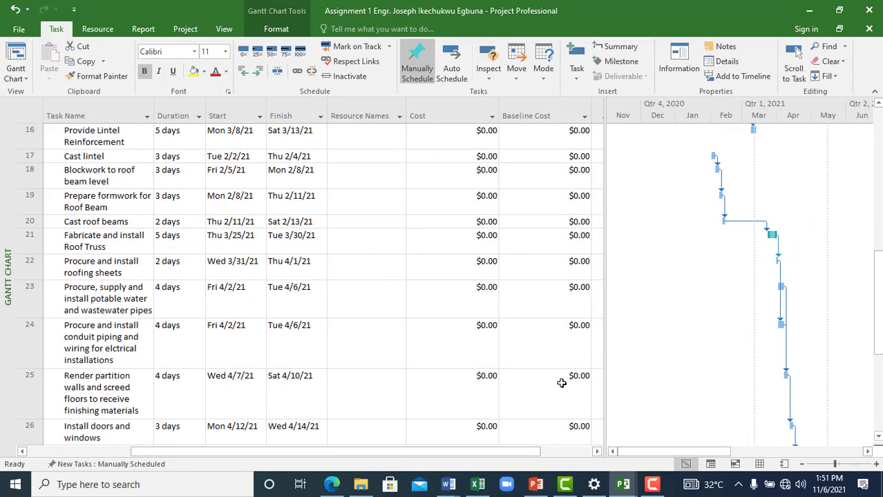
scroll(561, 383, up, 8)
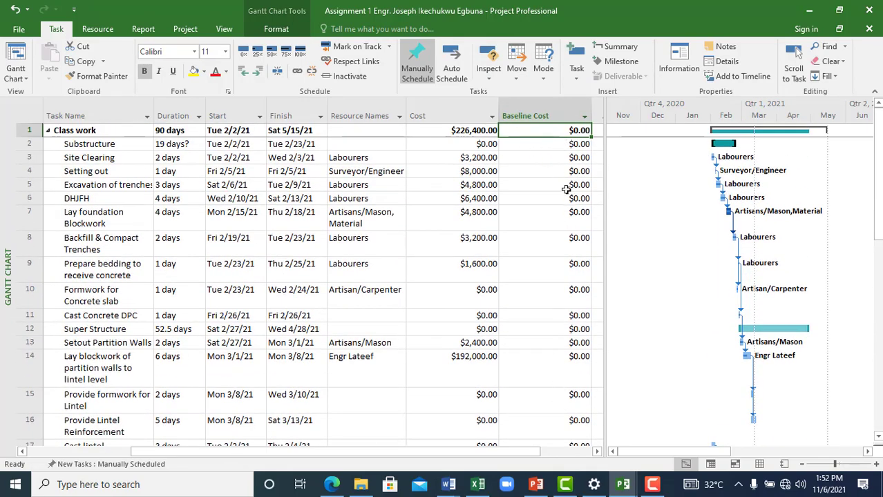
Hide the Baseline Cost column from the task table.
click(585, 116)
click(561, 398)
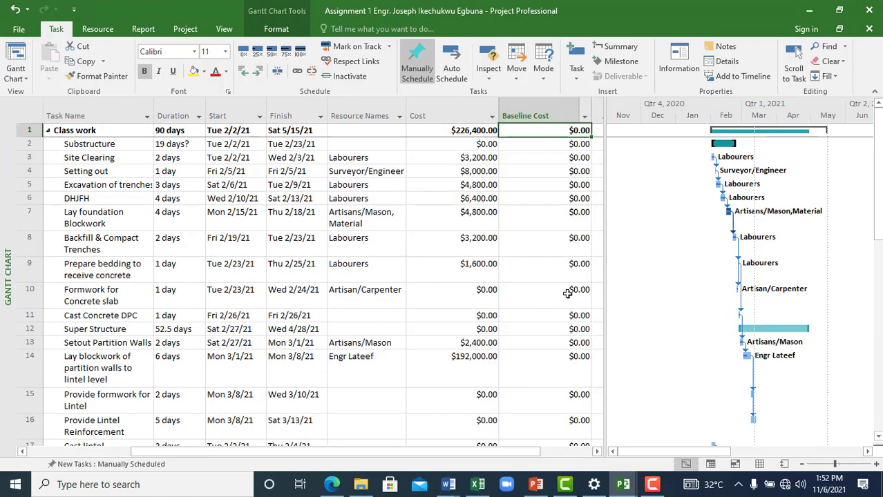
right_click(550, 116)
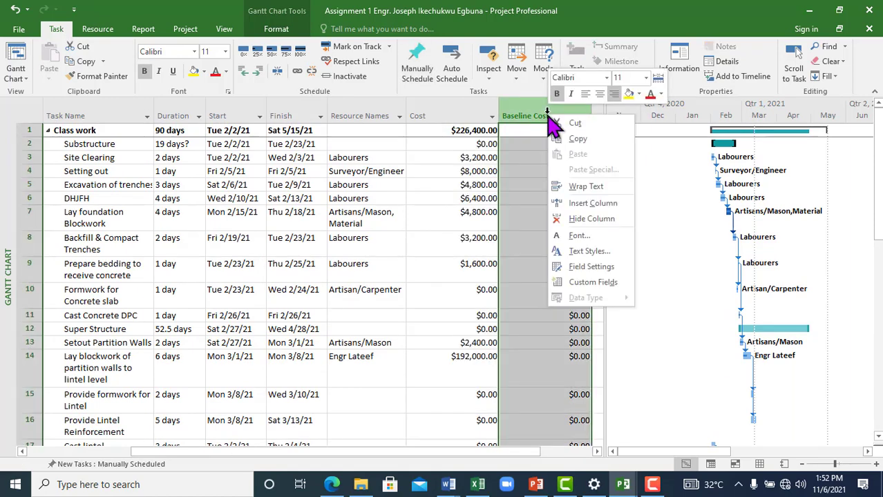
click(592, 220)
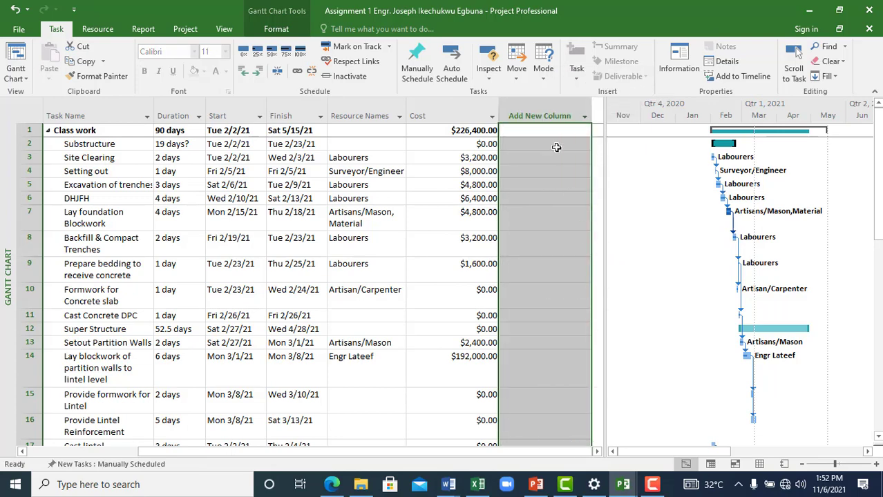
Add a Budget Cost column after the Cost column and check its cells for tasks 6 and 3.
right_click(542, 116)
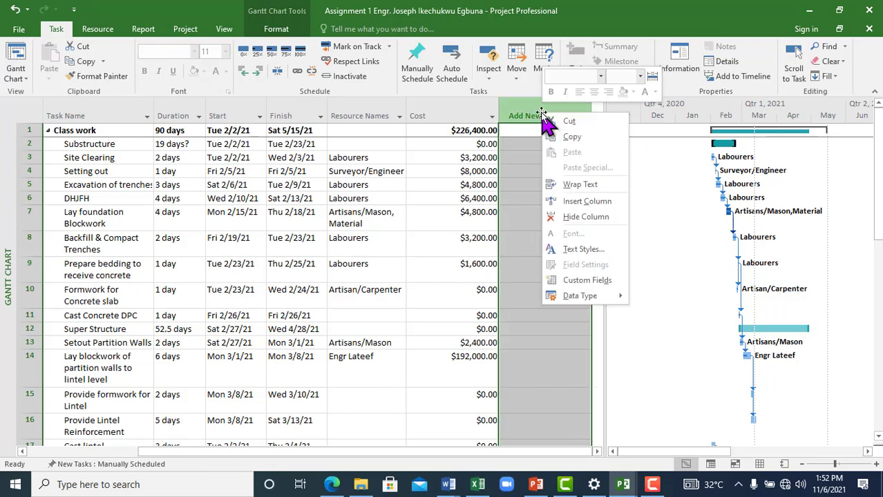
click(542, 114)
click(540, 114)
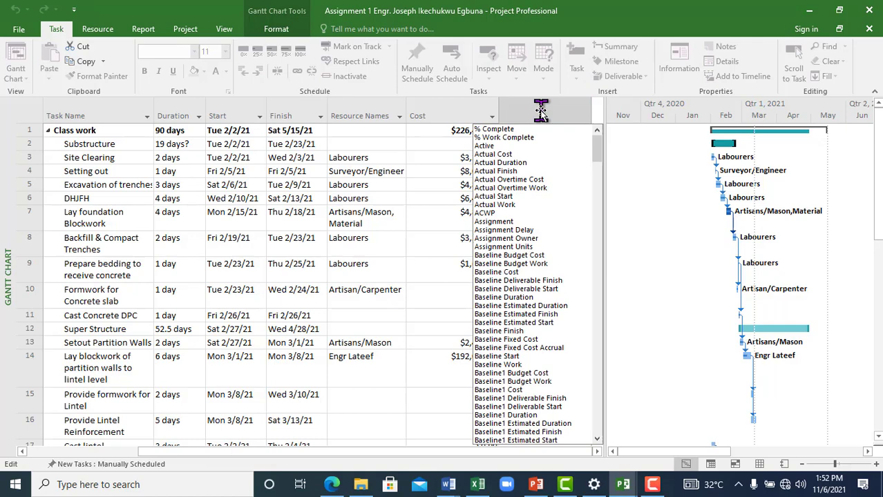
text(baseline Budget Cost)
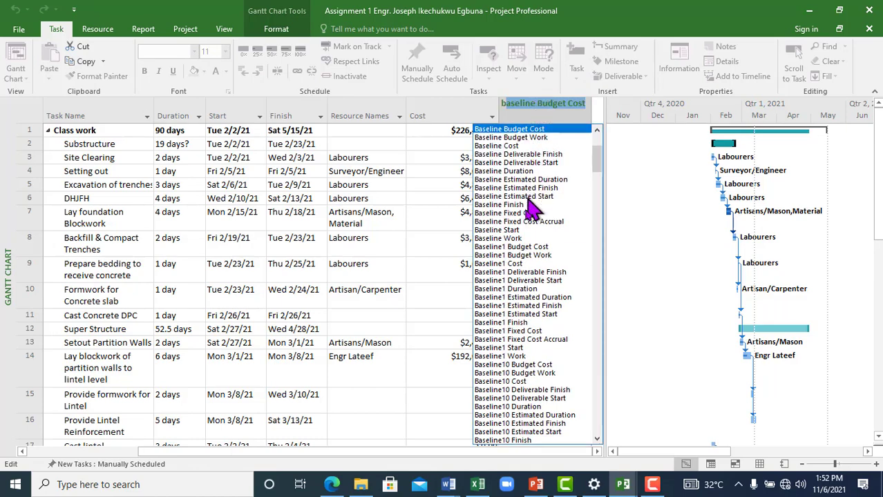
scroll(525, 359, down, 2)
scroll(529, 373, down, 15)
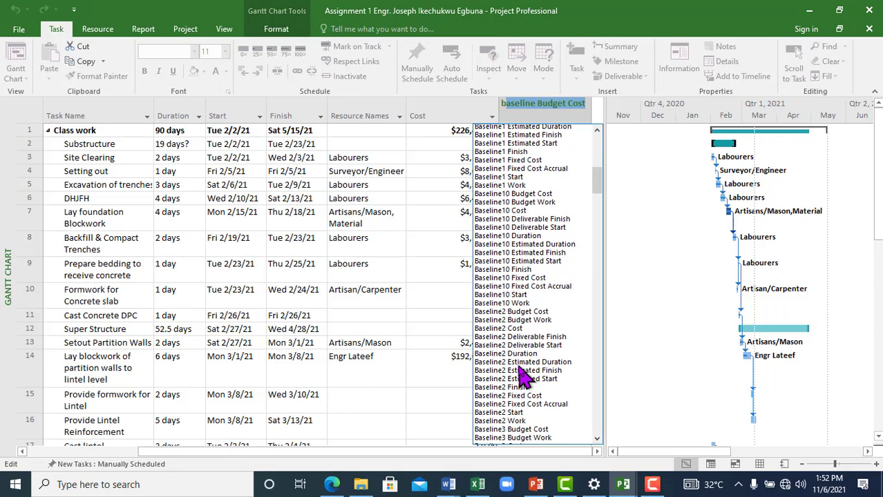
scroll(535, 390, down, 19)
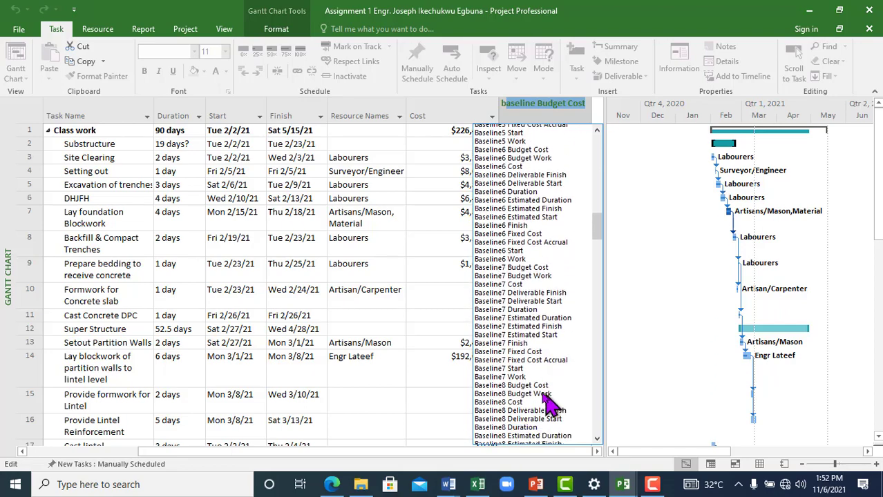
scroll(553, 415, down, 20)
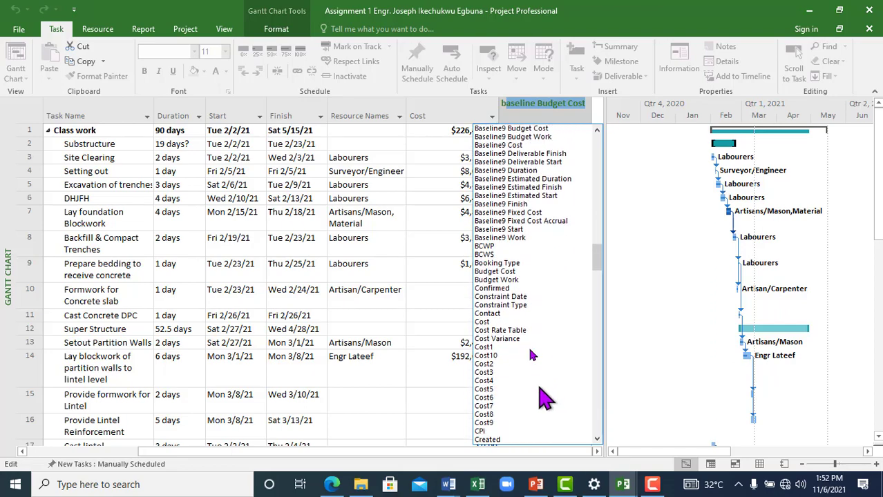
scroll(536, 247, up, 10)
scroll(539, 330, up, 14)
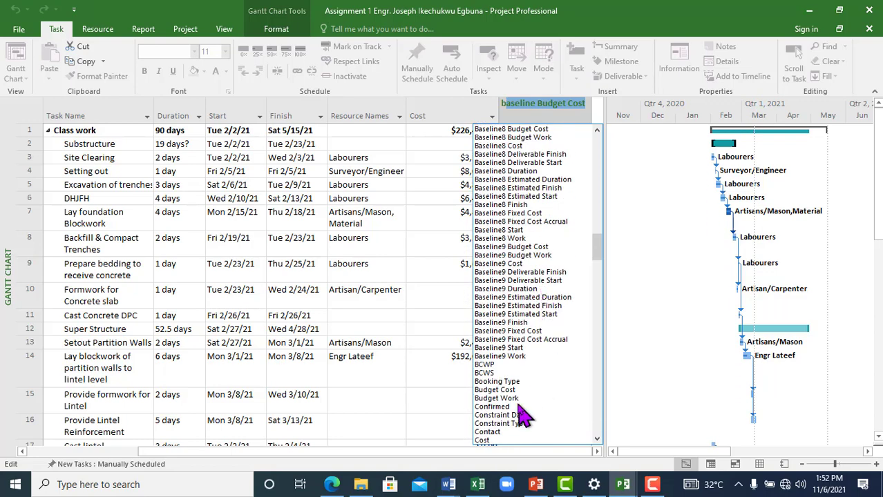
scroll(536, 344, down, 2)
scroll(536, 345, down, 3)
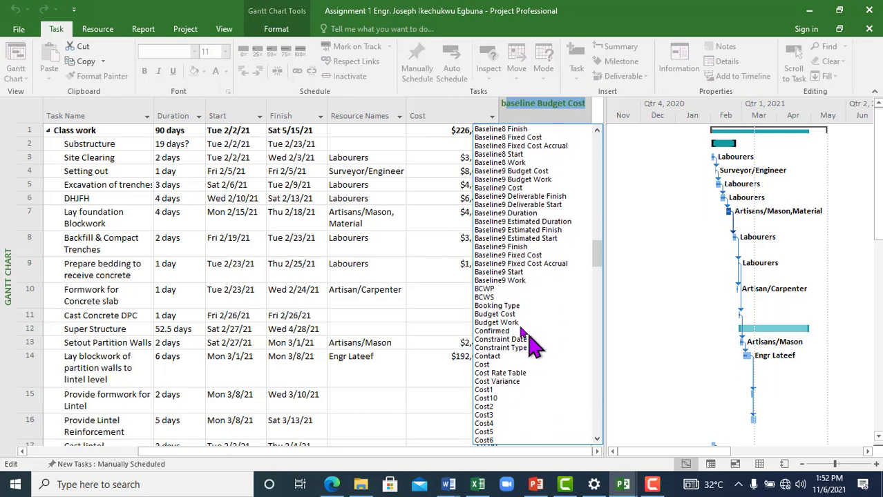
key(Escape)
key(Return)
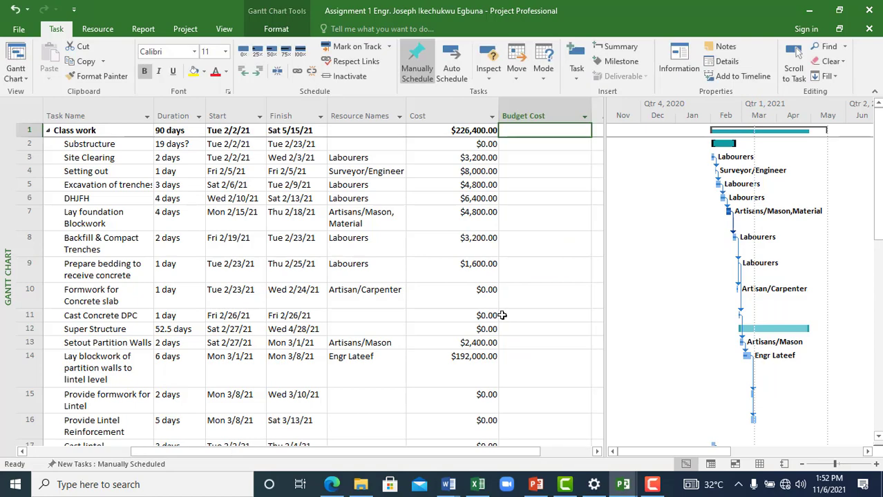
click(553, 196)
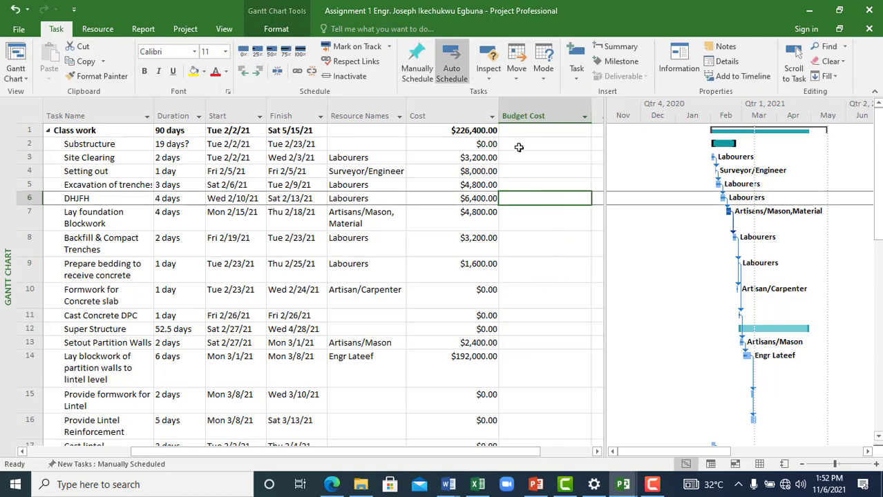
click(557, 156)
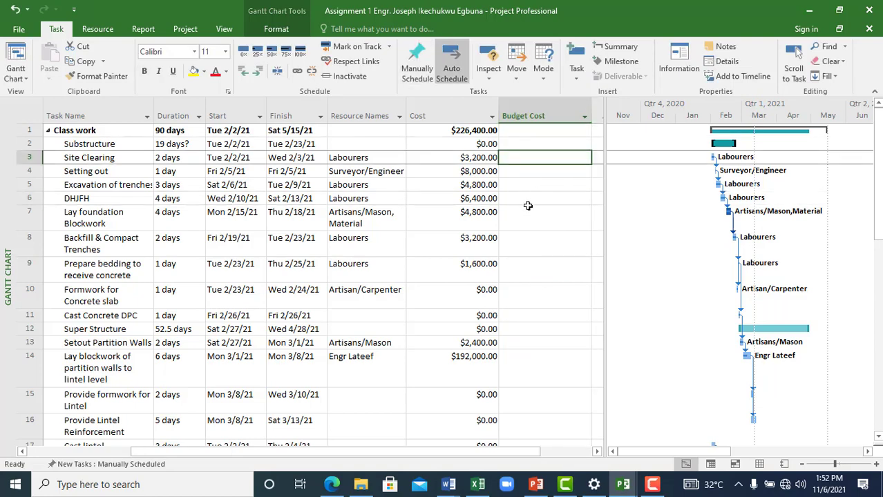
Review the Budget Cost, Cost and Resource Names cells for Substructure, Site Clearing, Setting out and Backfill & Compact Trenches.
click(539, 145)
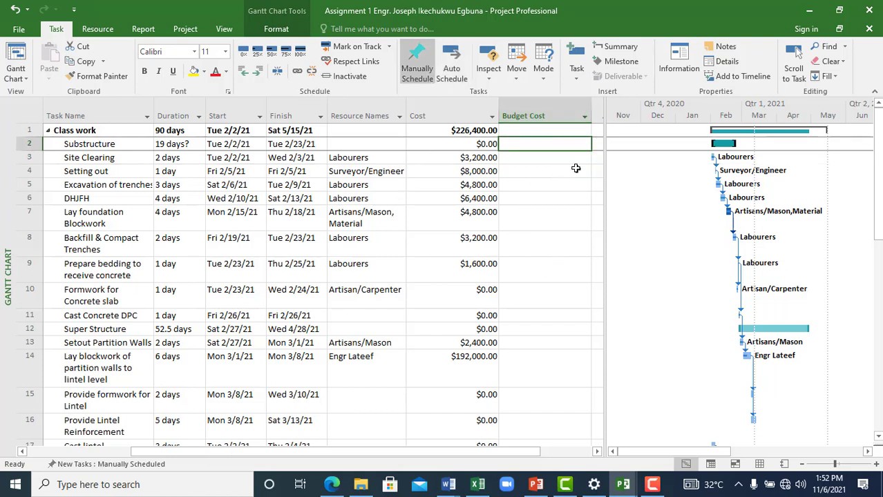
click(429, 237)
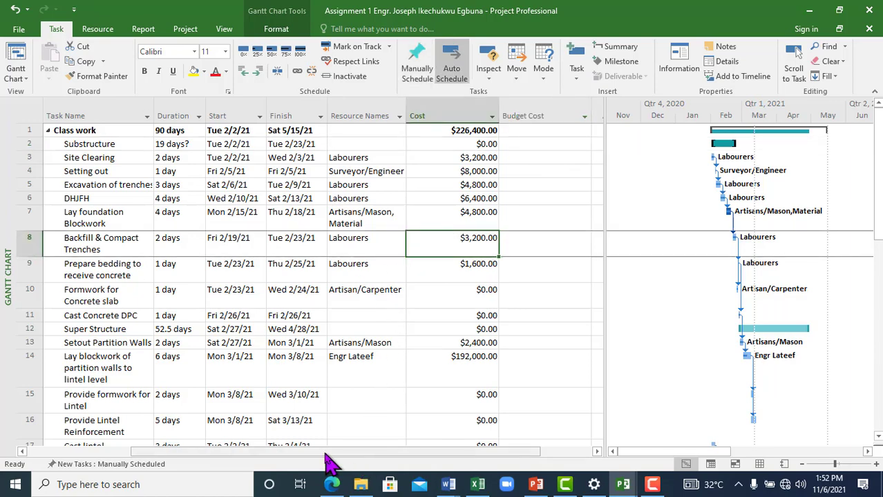
drag(326, 453, 247, 451)
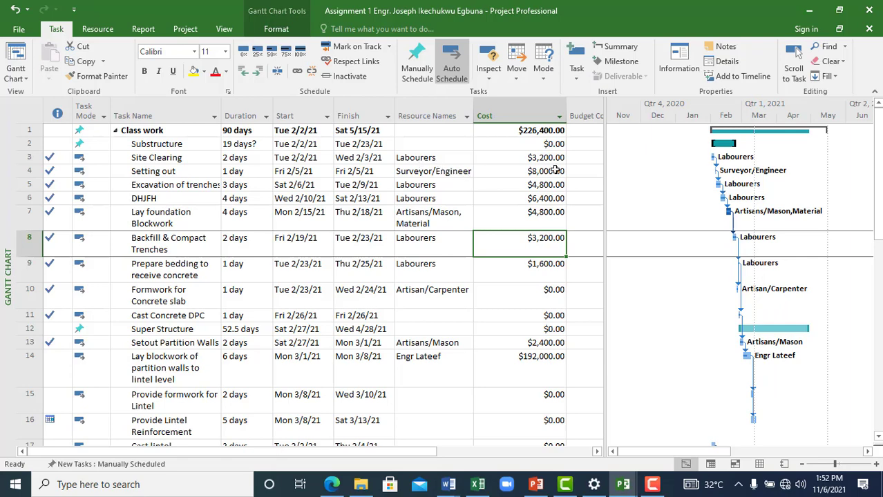
click(163, 162)
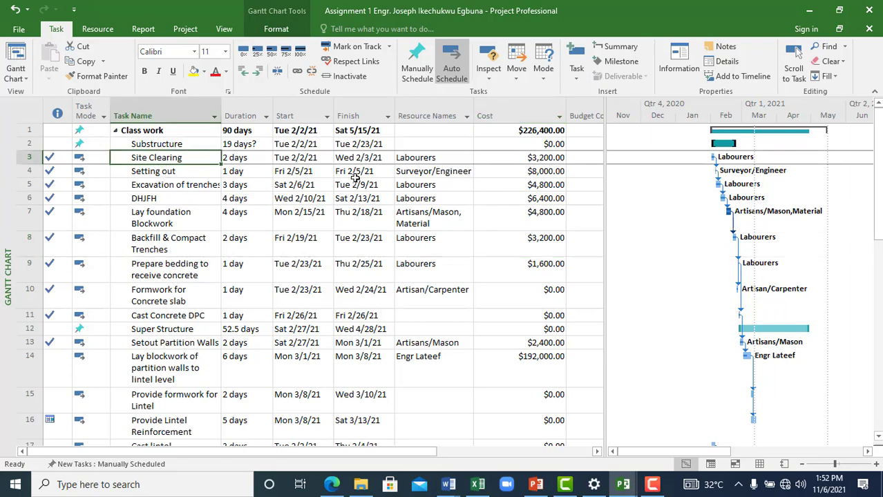
click(442, 161)
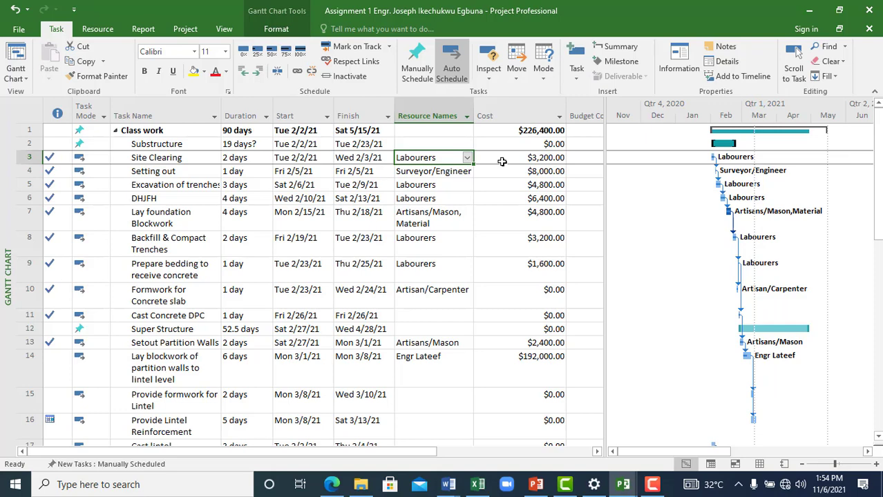
click(418, 171)
click(428, 158)
click(422, 143)
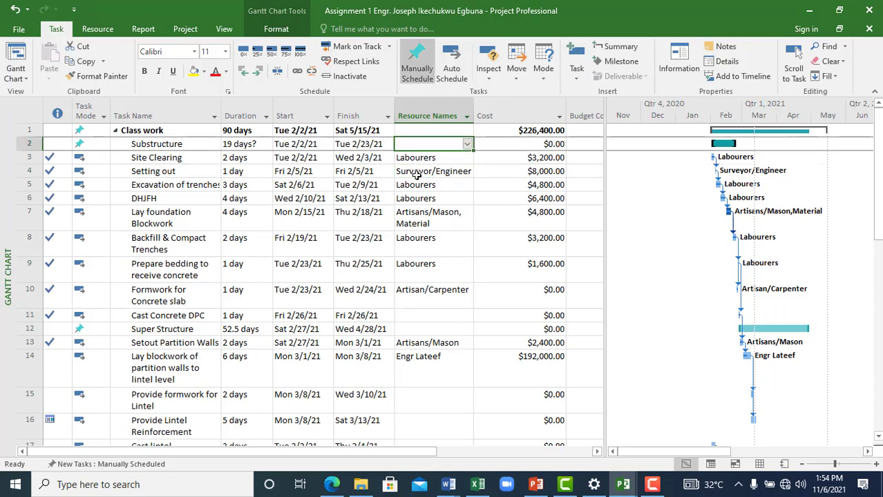
click(418, 173)
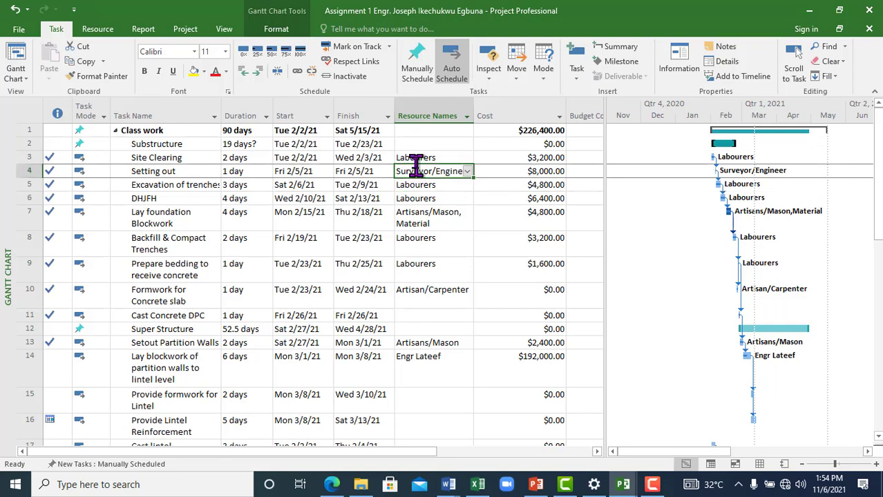
click(416, 158)
click(413, 144)
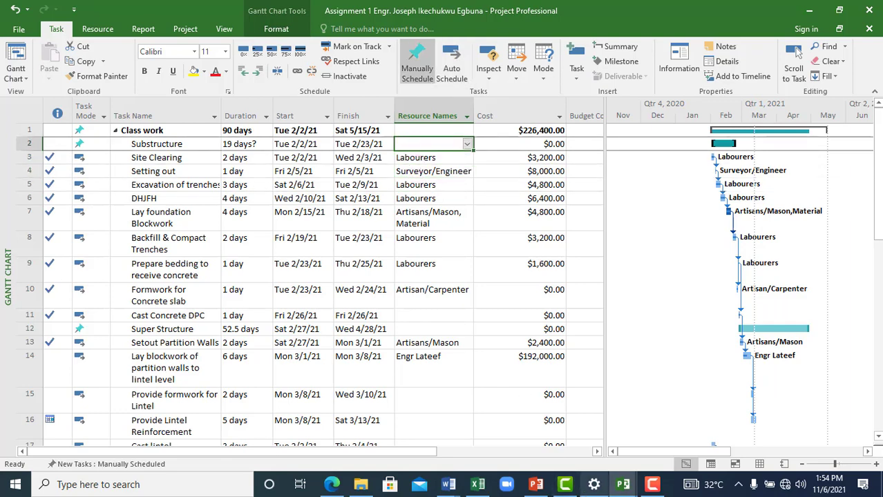
click(652, 484)
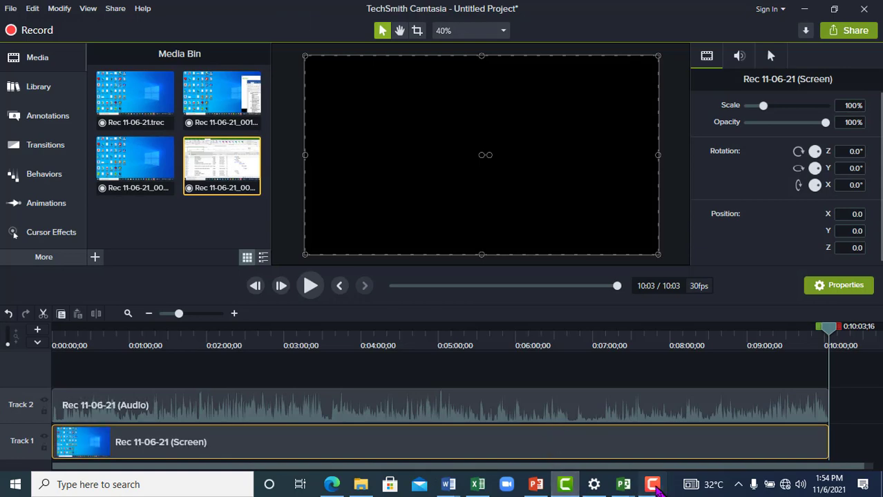
click(819, 439)
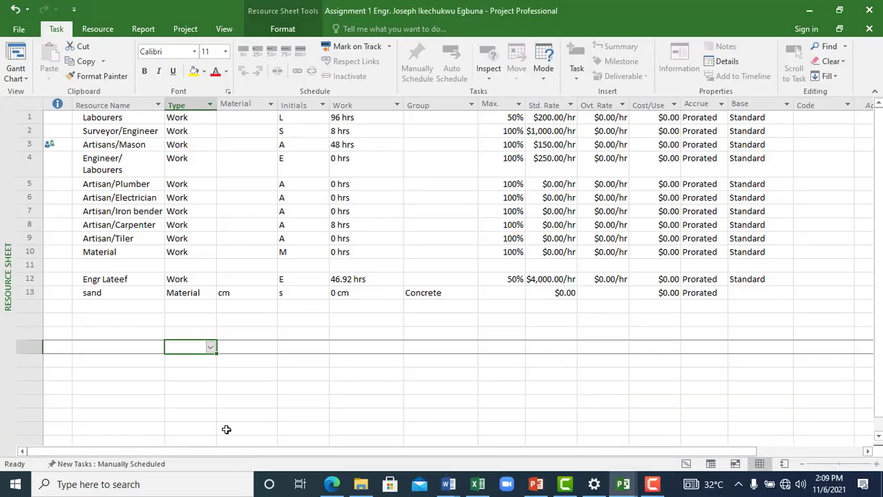
Switch the project from the Resource Sheet to the Gantt Chart view.
click(187, 31)
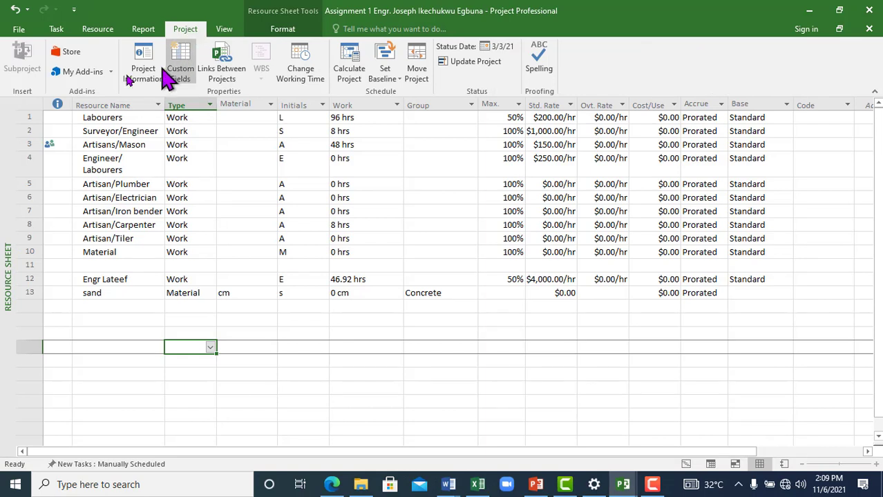
click(55, 31)
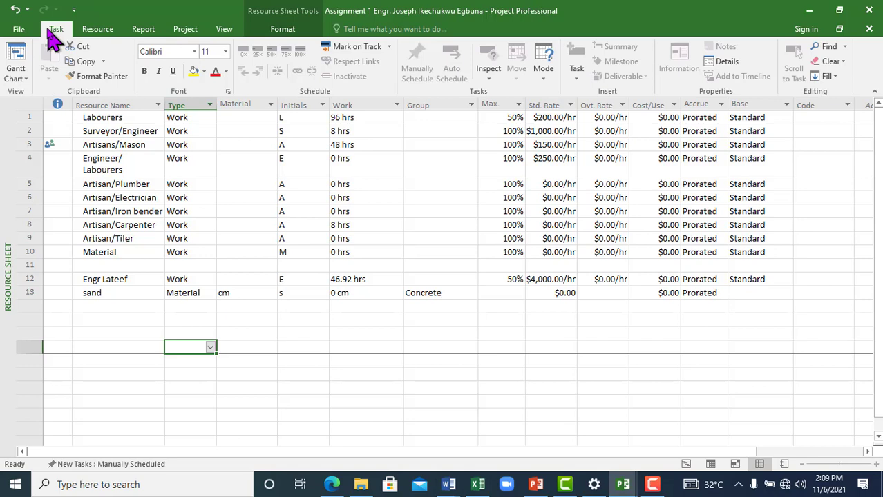
click(16, 73)
click(44, 123)
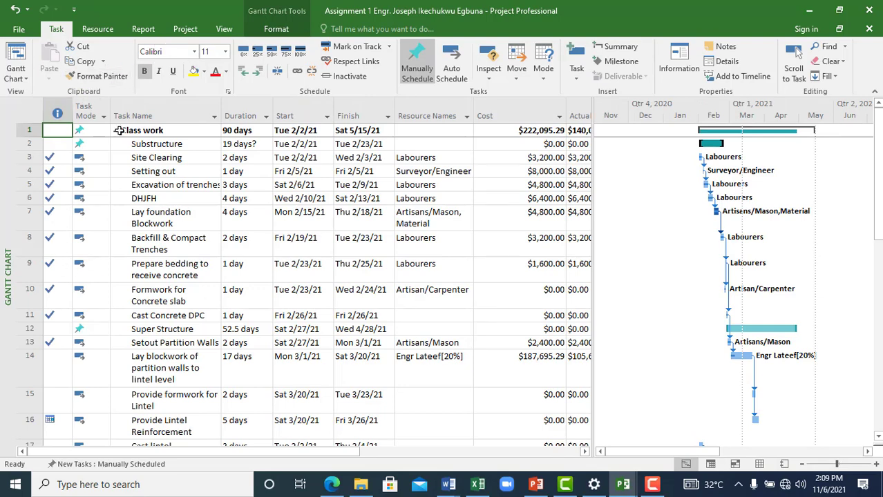
Set a baseline for the entire project, saving it in the standard Baseline slot.
click(182, 32)
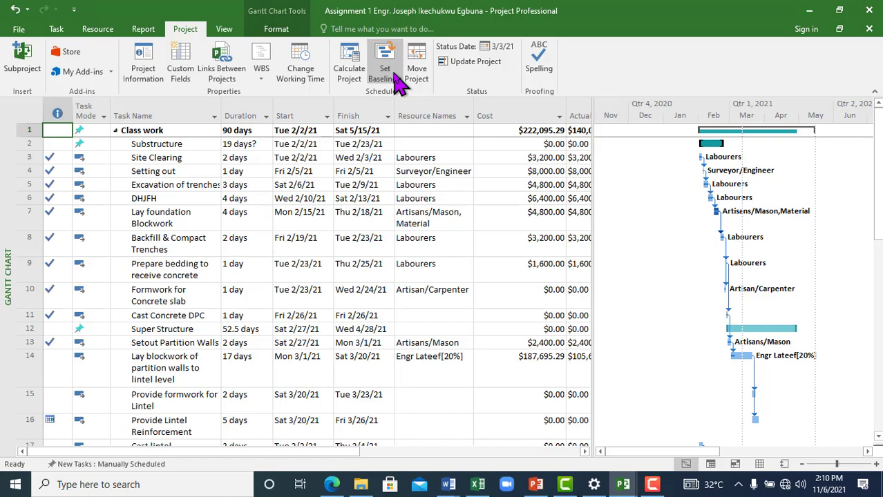
mouse_move(654, 485)
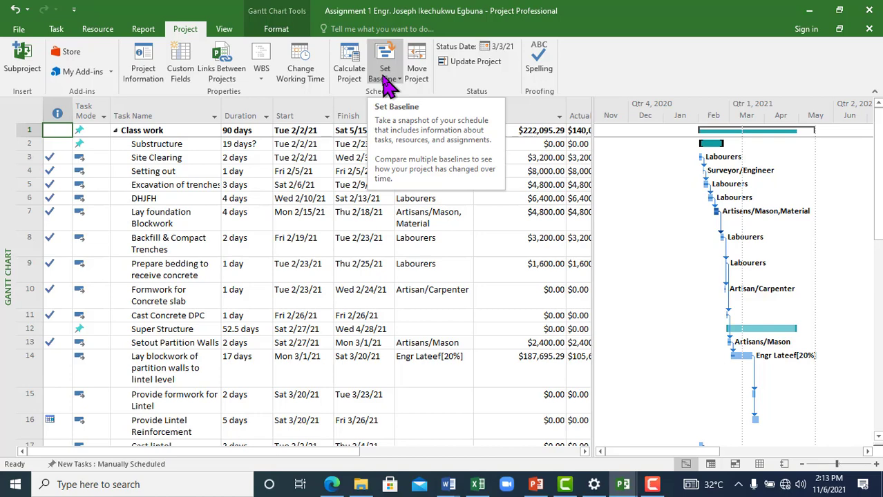
scroll(383, 83, up, 1)
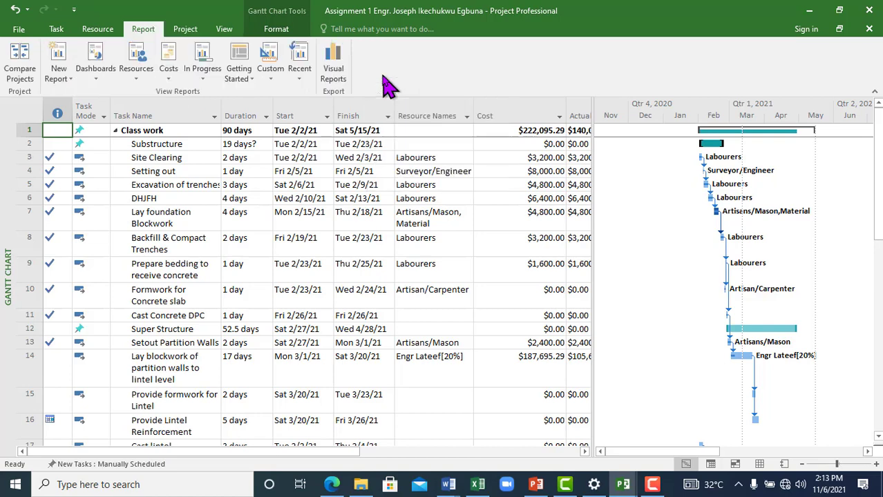
click(181, 34)
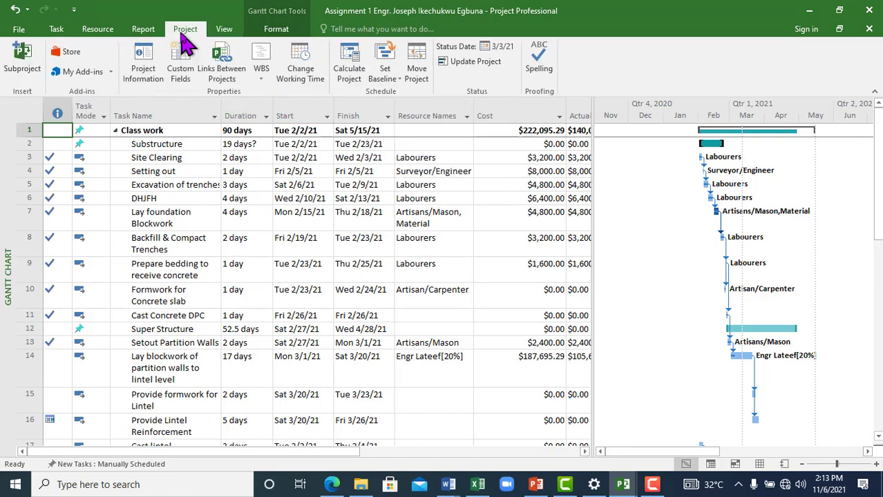
click(386, 80)
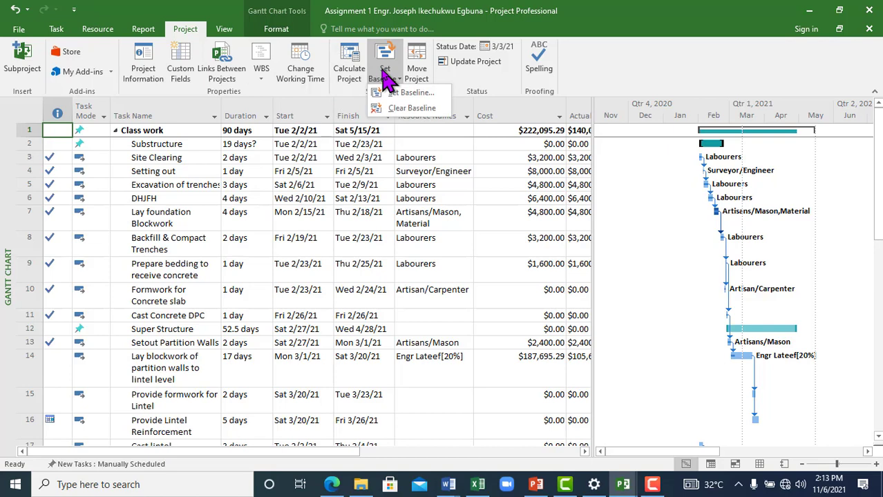
click(408, 93)
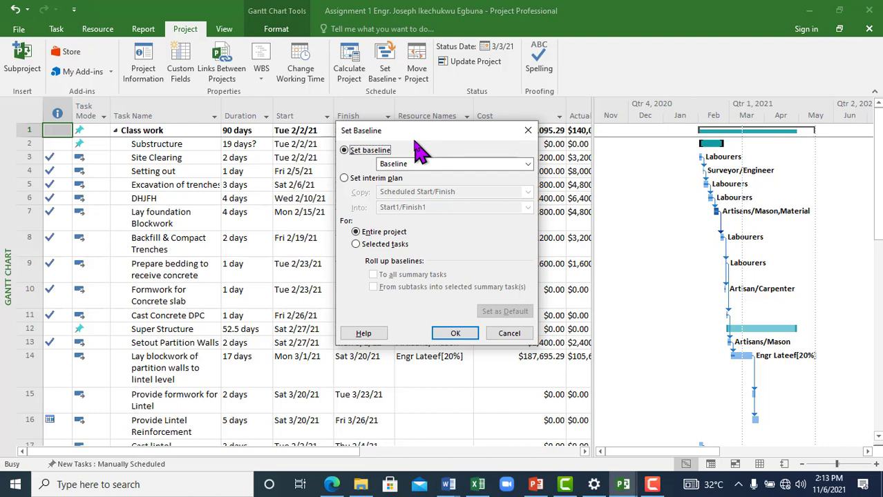
click(527, 165)
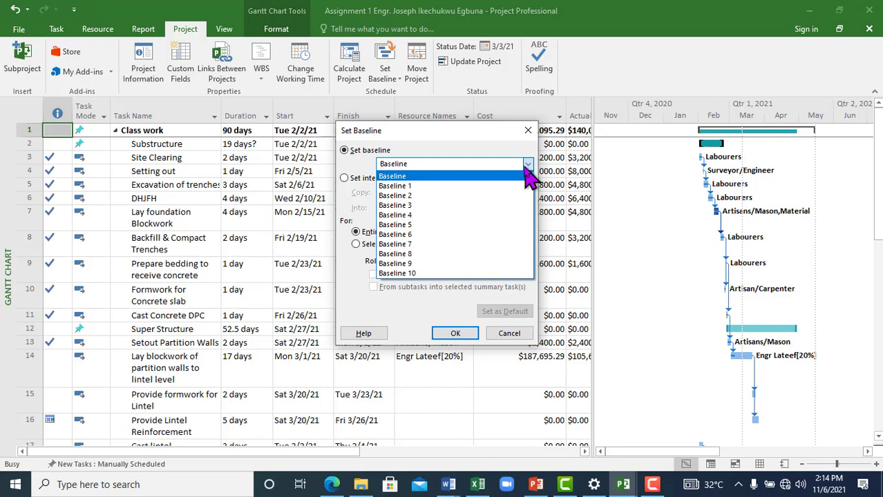
click(419, 176)
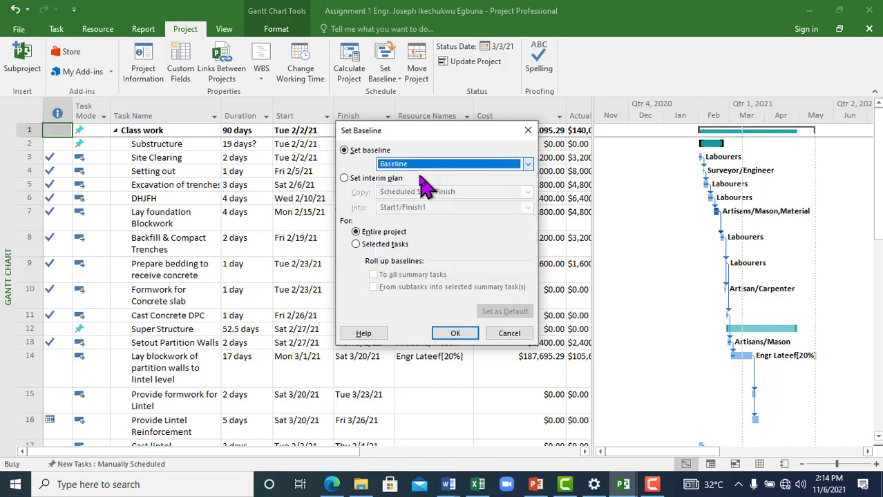
click(455, 335)
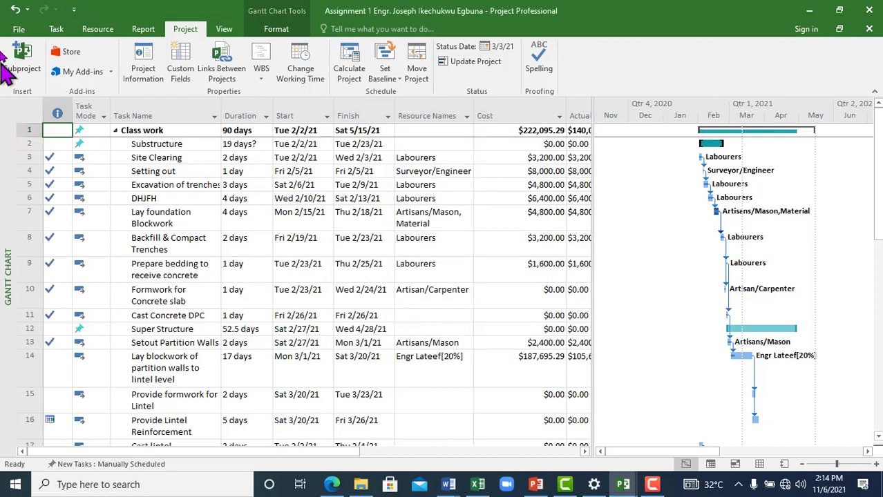
Examine the whole task list in the Gantt Chart view and the February to March 2021 task bars at a closer timescale.
click(56, 28)
click(15, 73)
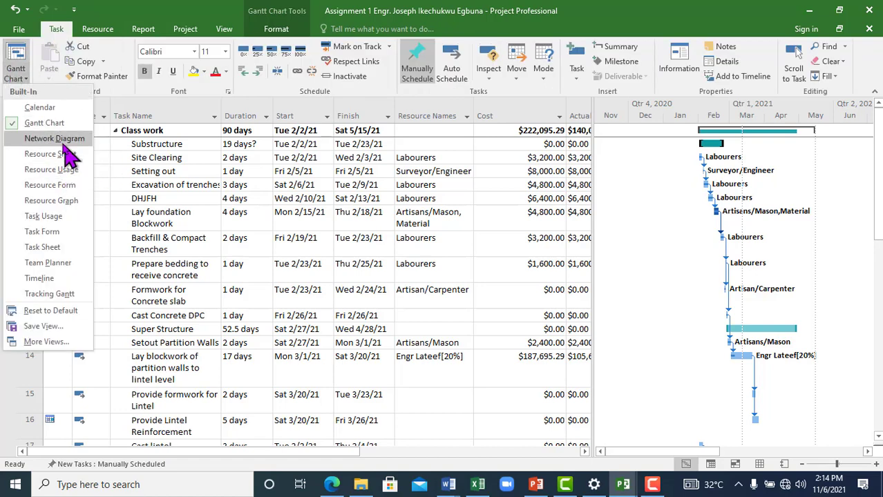
click(41, 122)
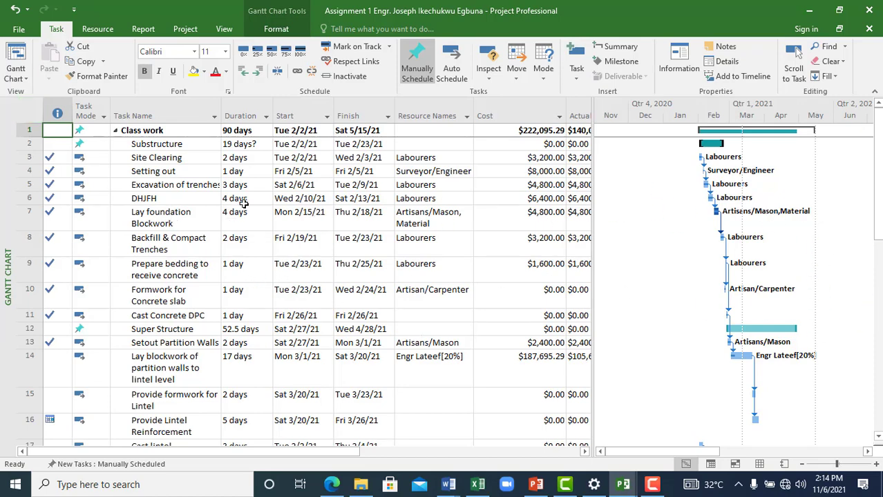
scroll(250, 196, down, 10)
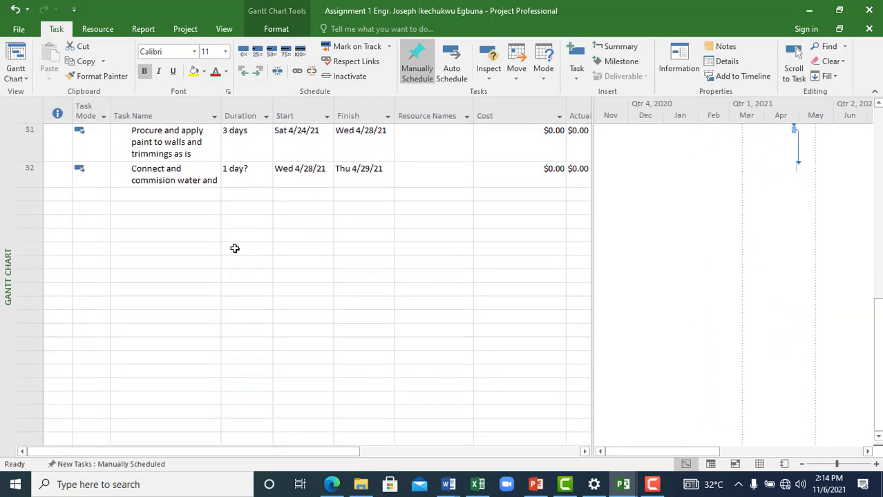
scroll(202, 232, up, 10)
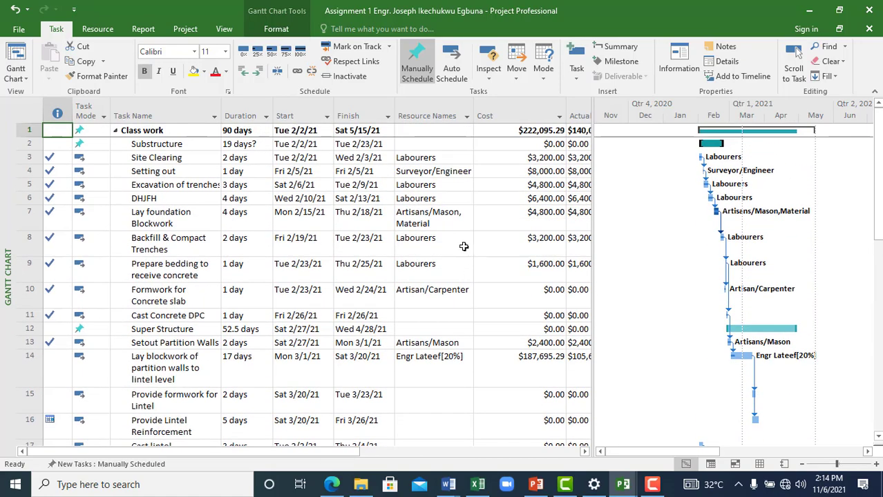
drag(836, 464, 848, 464)
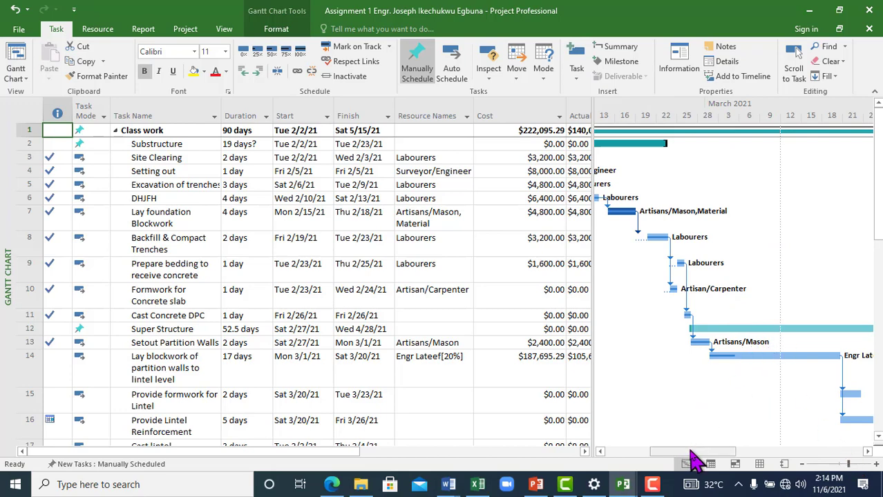
drag(684, 453, 649, 457)
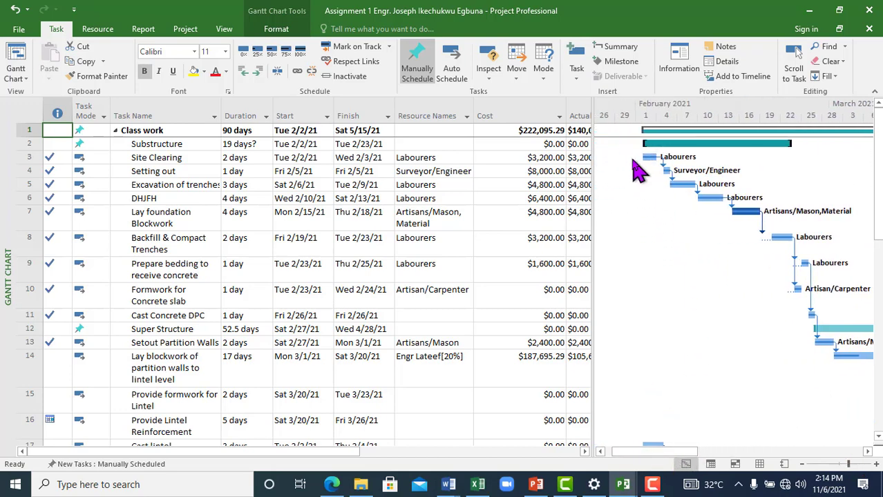
click(867, 452)
drag(867, 453, 867, 453)
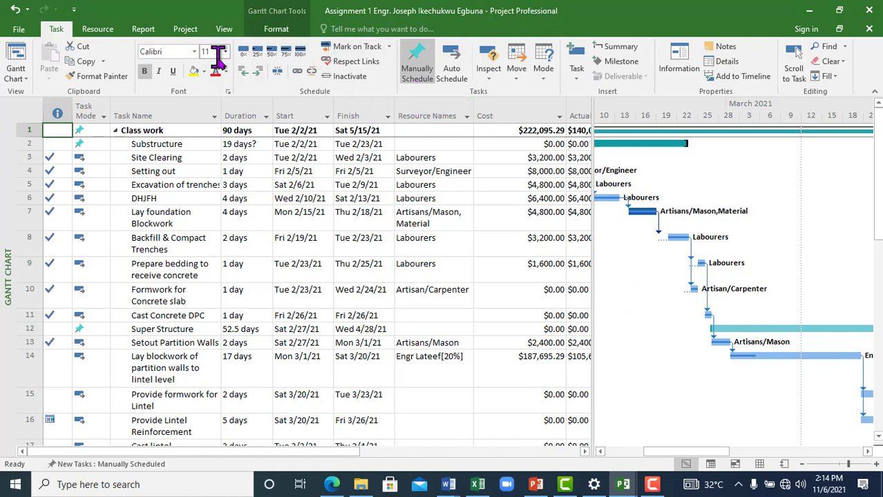
Add two tasks named Snagging and Cleaning at the end of the task list, below task 32.
scroll(318, 209, down, 5)
scroll(317, 209, down, 6)
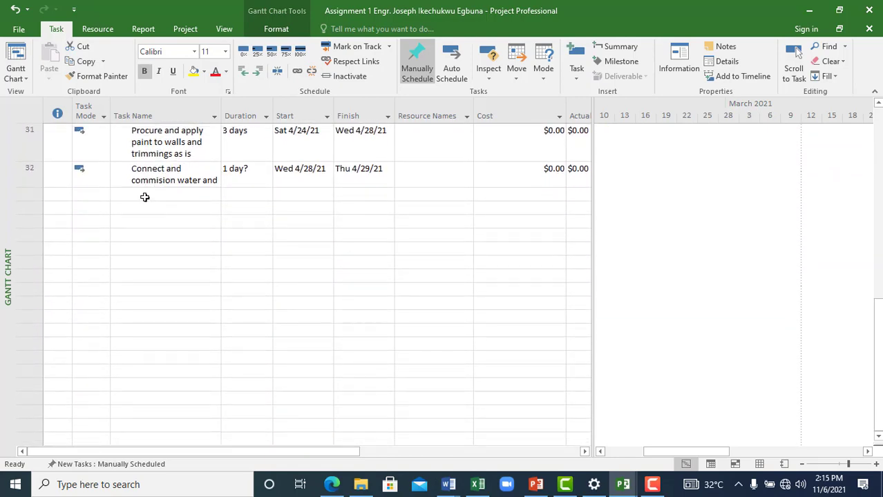
click(144, 198)
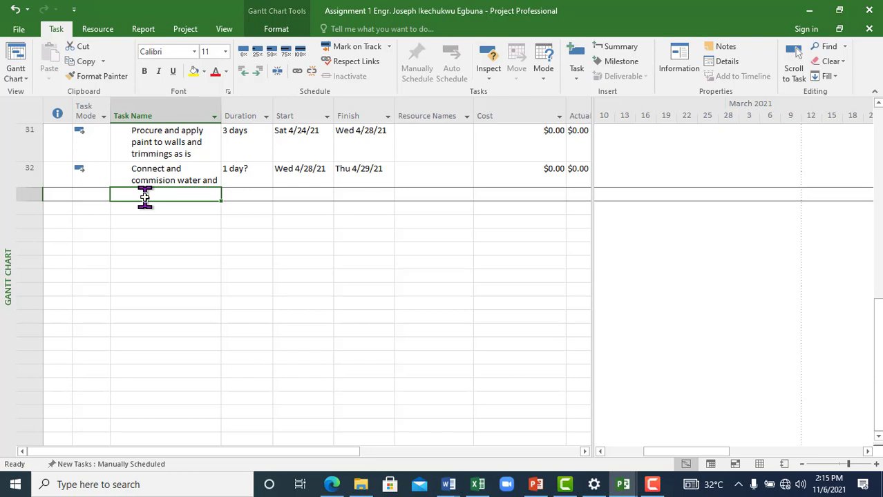
text(Snaggi)
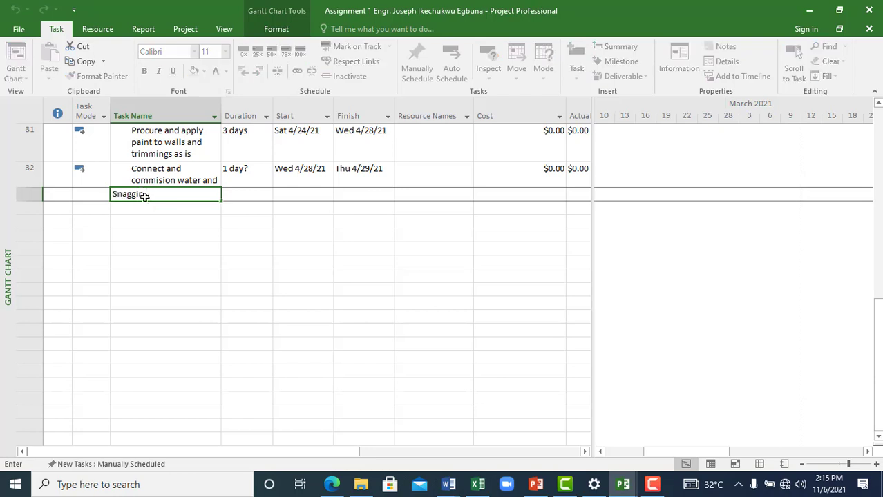
text(ng)
key(Return)
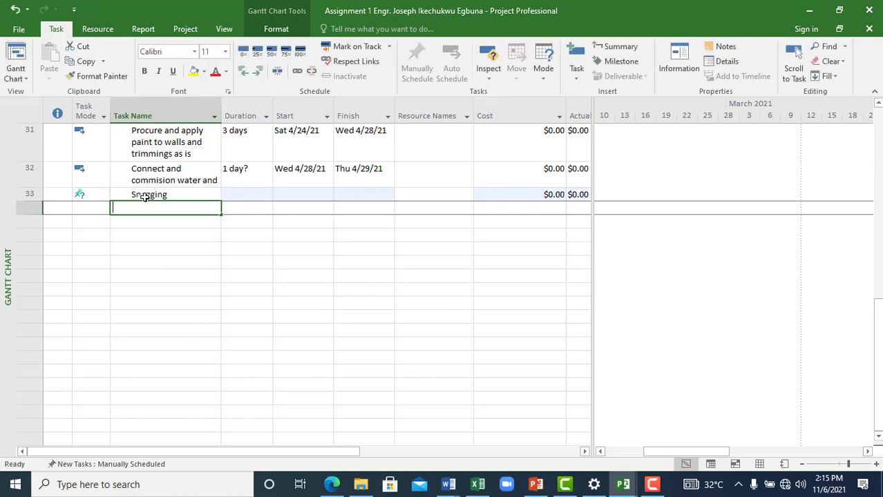
text(Cleaning)
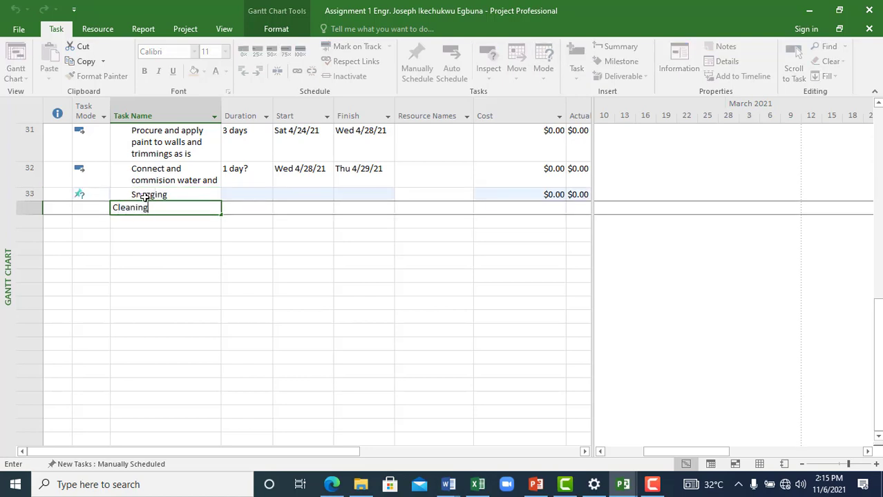
click(262, 243)
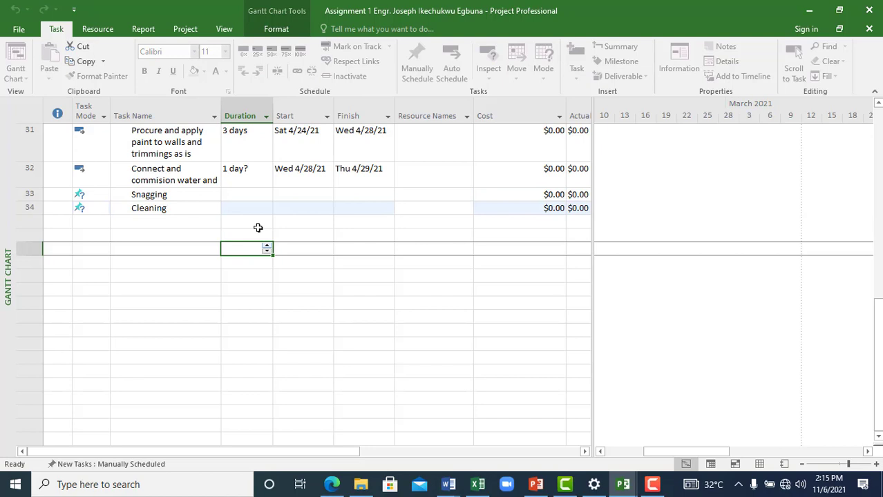
Set the duration of the Snagging task to 2 days and of the Cleaning task to 1 day.
click(243, 194)
text(2)
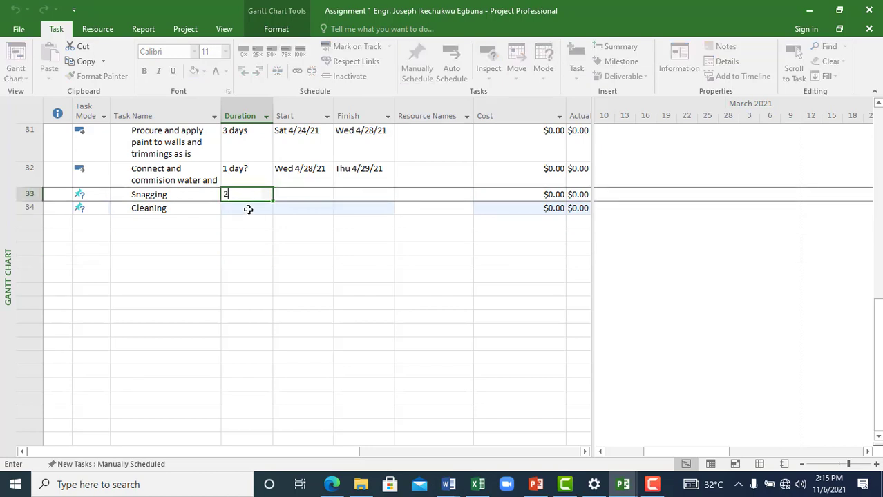
click(247, 207)
text(1)
click(321, 264)
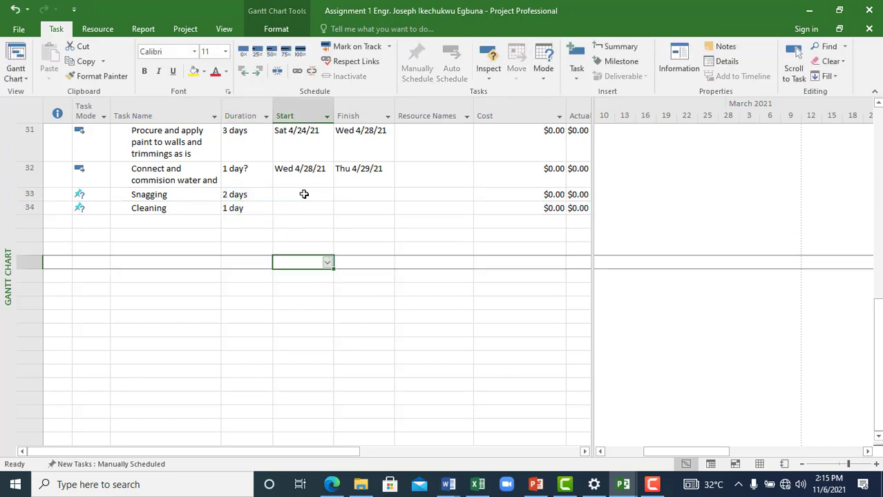
Add a Baseline Cost column to the task table after the Budget Cost column.
scroll(557, 263, up, 10)
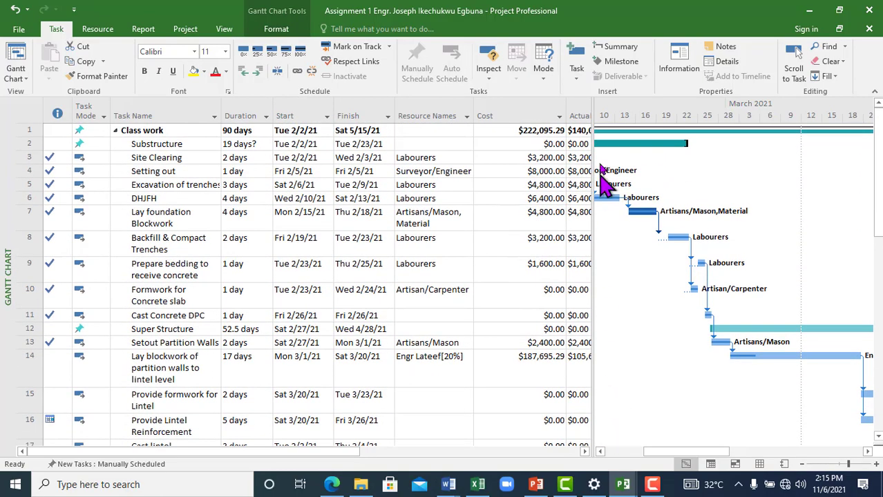
click(587, 130)
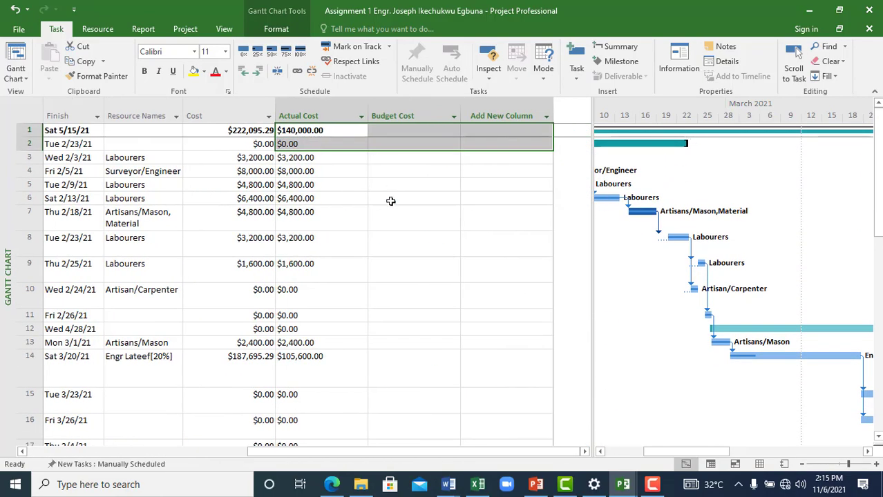
click(390, 199)
click(542, 121)
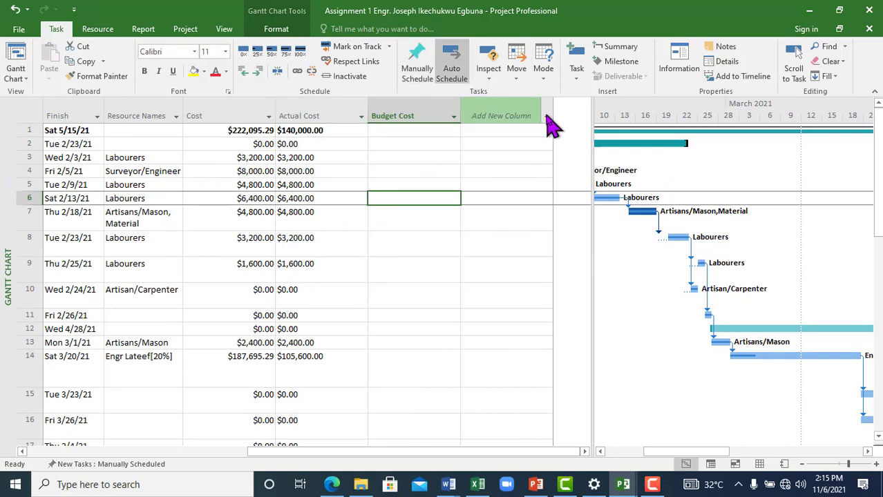
text(baseline Budget Cost)
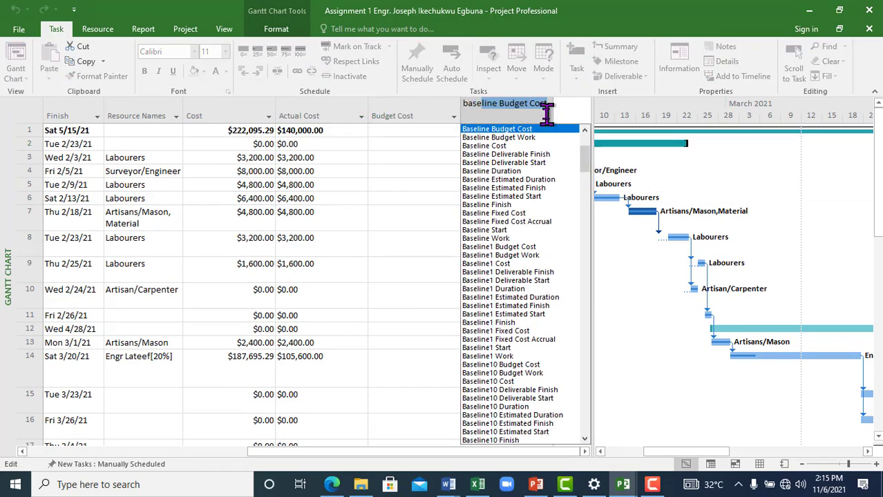
click(506, 146)
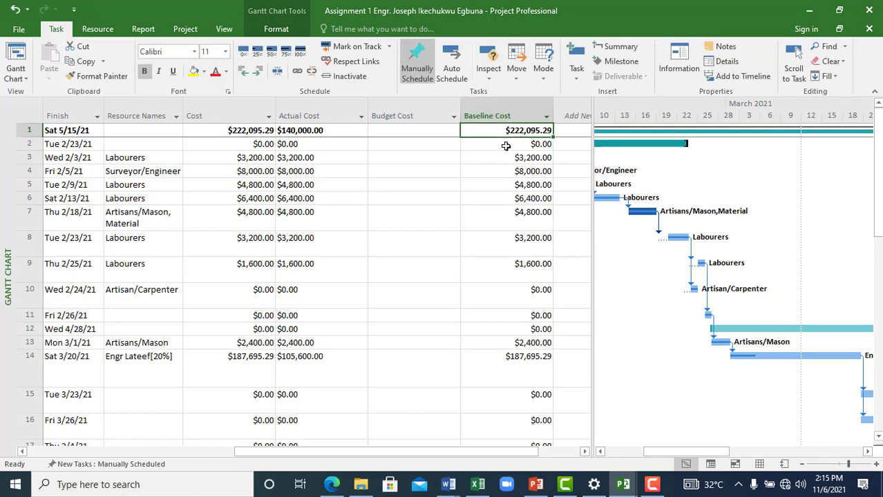
Hide the Budget Cost column so Baseline Cost sits directly beside Actual Cost.
scroll(561, 326, down, 8)
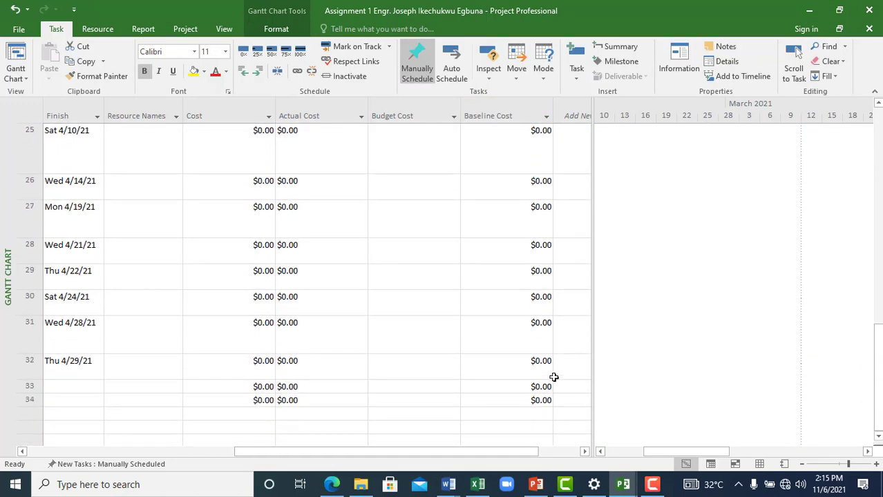
scroll(582, 186, up, 8)
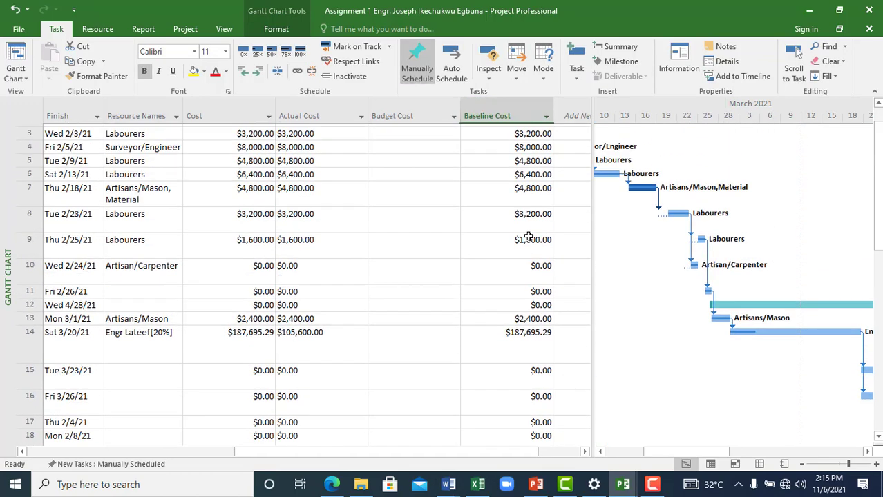
drag(473, 104, 370, 114)
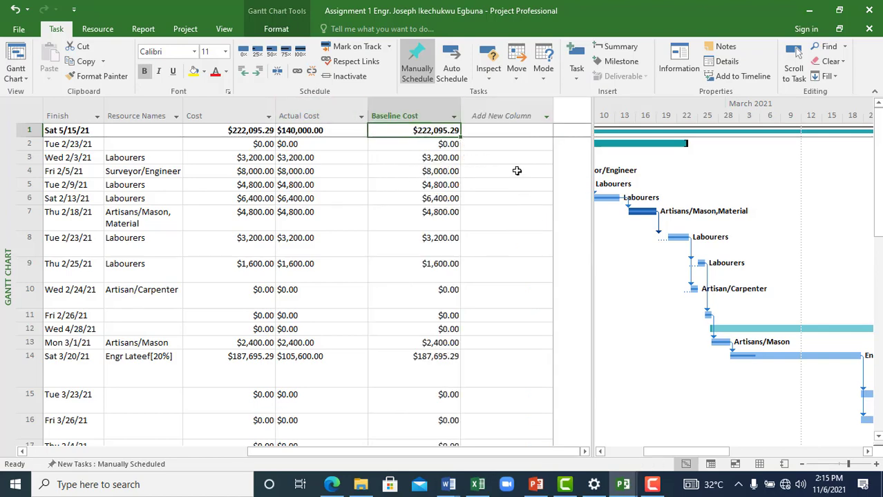
Compare the Cost, Actual Cost and Baseline Cost values across the whole task list.
scroll(514, 226, down, 10)
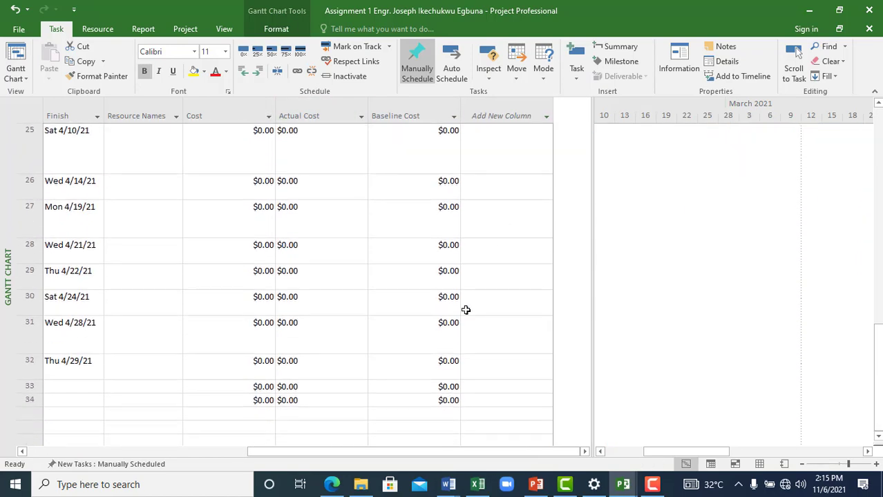
drag(492, 452, 406, 453)
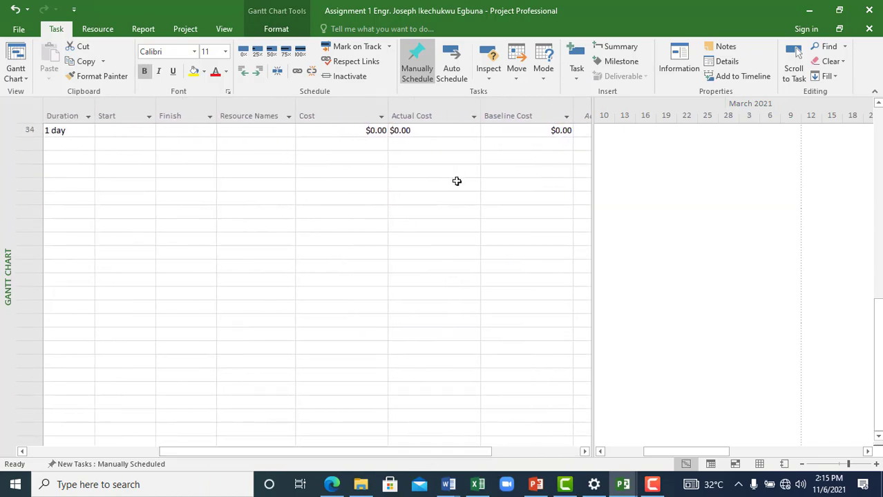
scroll(422, 246, up, 2)
scroll(230, 281, up, 3)
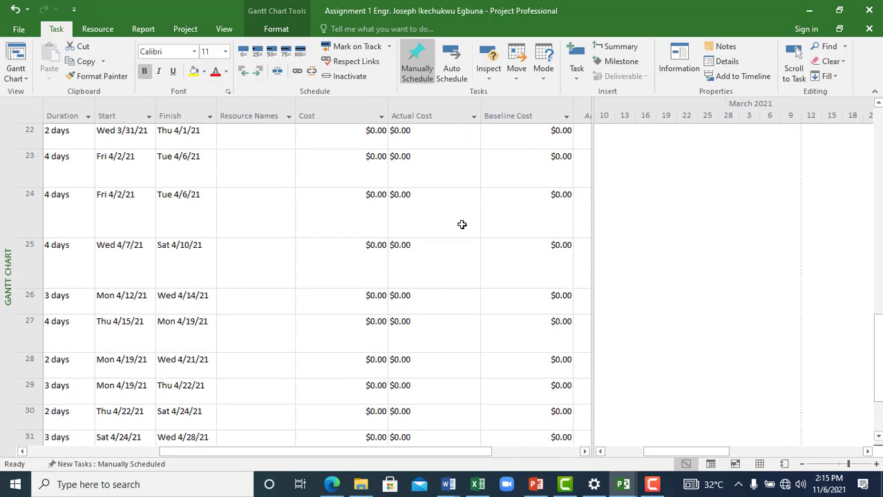
scroll(449, 262, up, 5)
scroll(593, 207, up, 5)
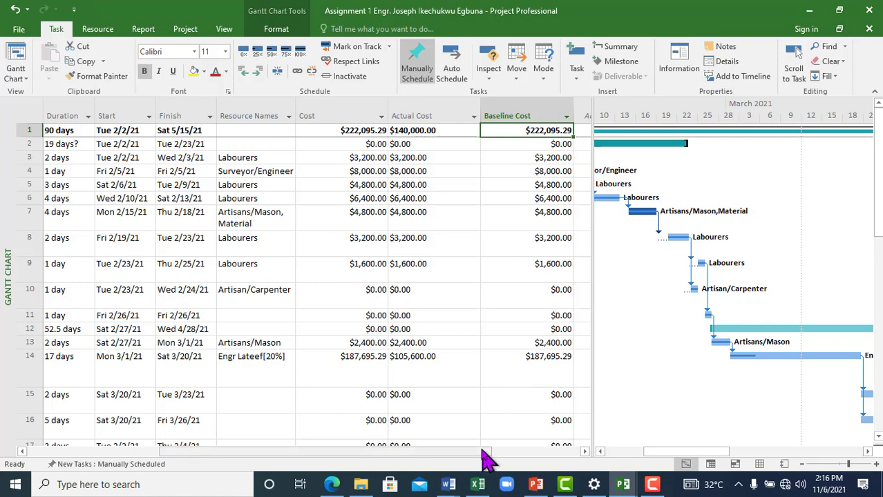
drag(484, 455, 554, 468)
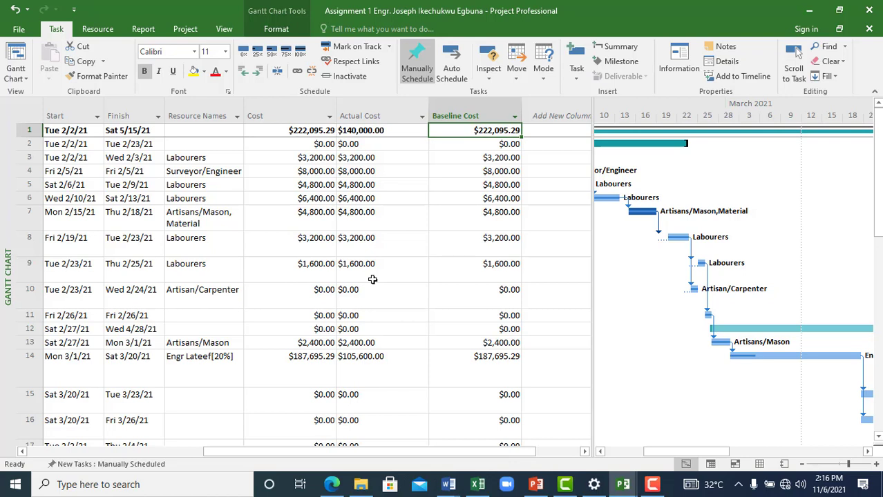
Assign the Engineer/ Labourers resource to the Snagging task.
scroll(469, 263, down, 6)
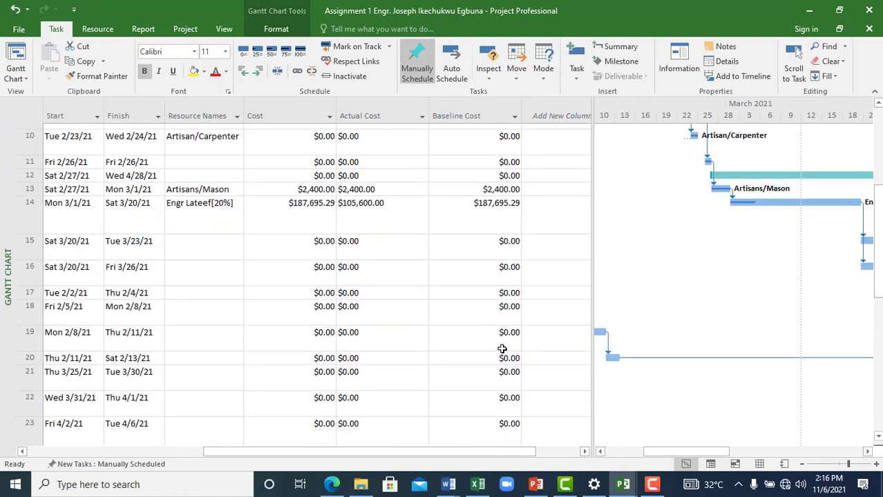
drag(508, 456, 387, 457)
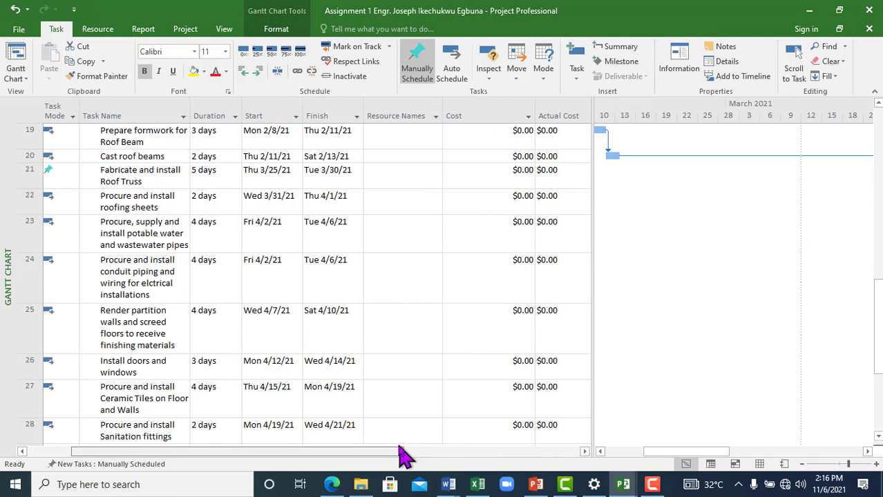
scroll(183, 416, down, 5)
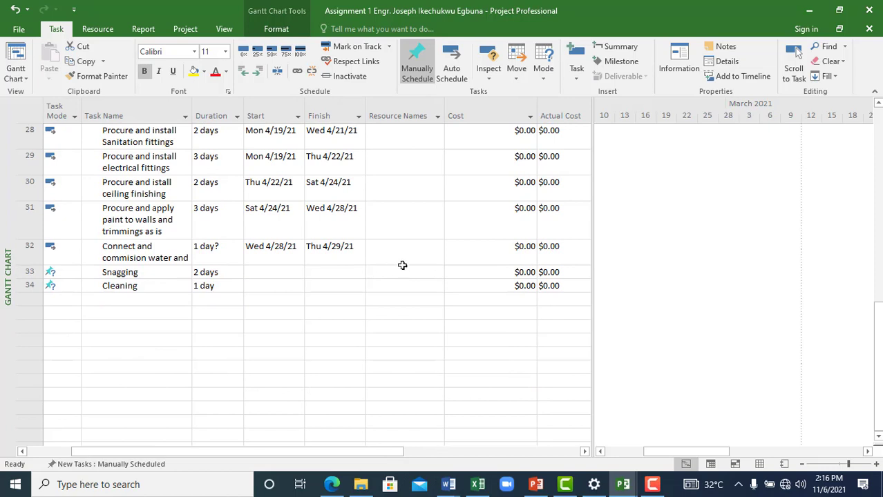
click(415, 272)
click(440, 273)
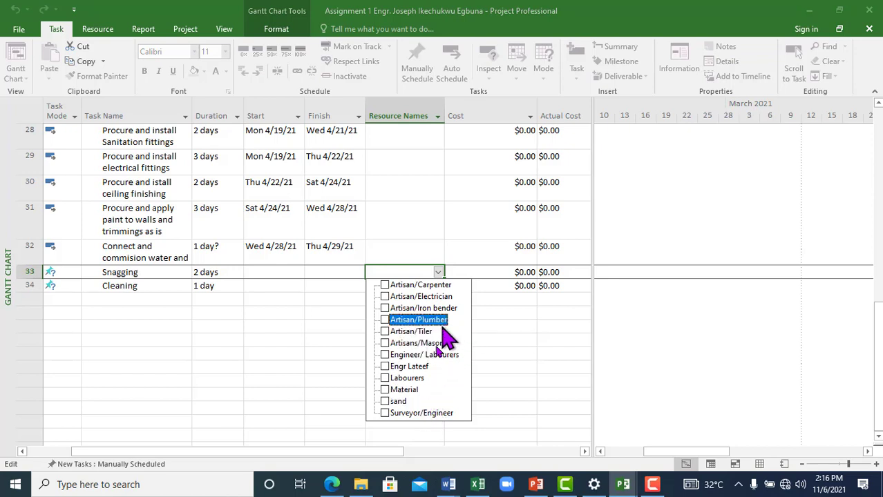
click(288, 380)
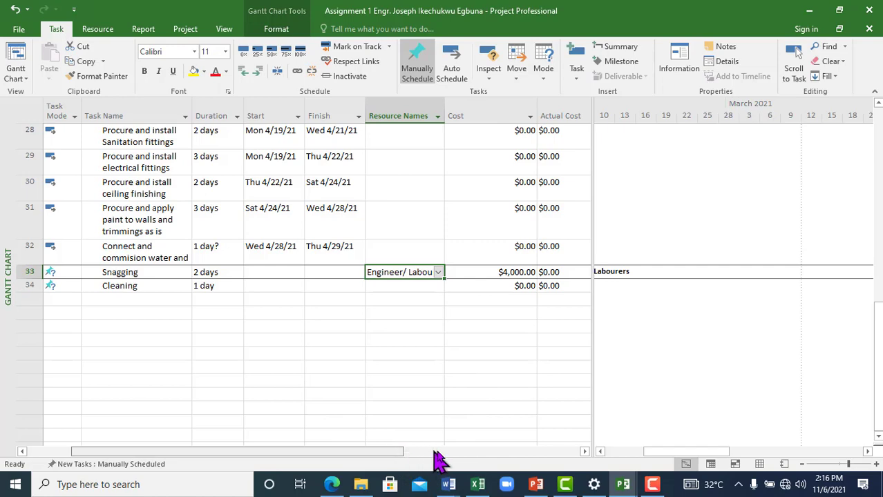
Compare the Cost and Baseline Cost values of the Snagging task and of the project summary task.
drag(430, 452, 615, 467)
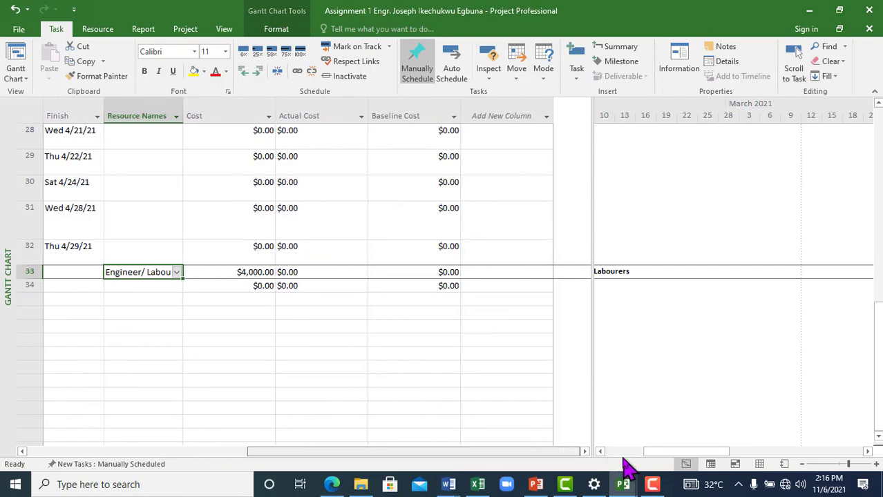
scroll(449, 299, up, 10)
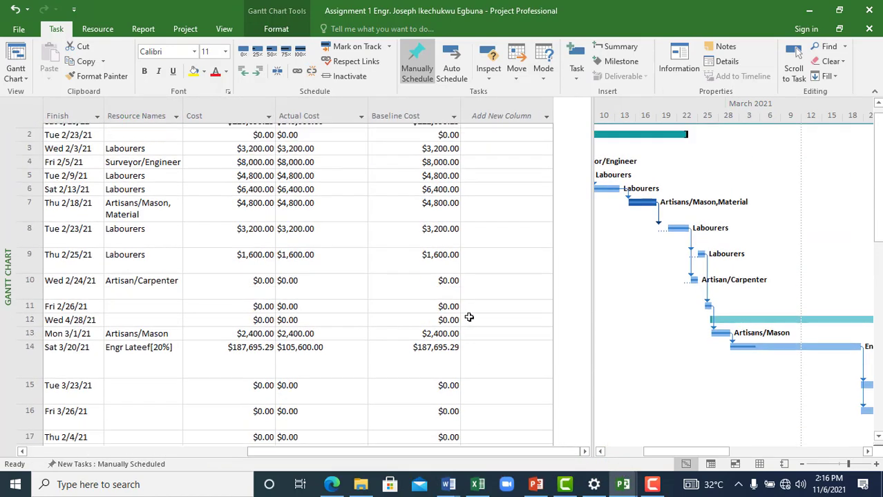
scroll(483, 289, down, 9)
scroll(347, 288, down, 2)
scroll(332, 271, up, 1)
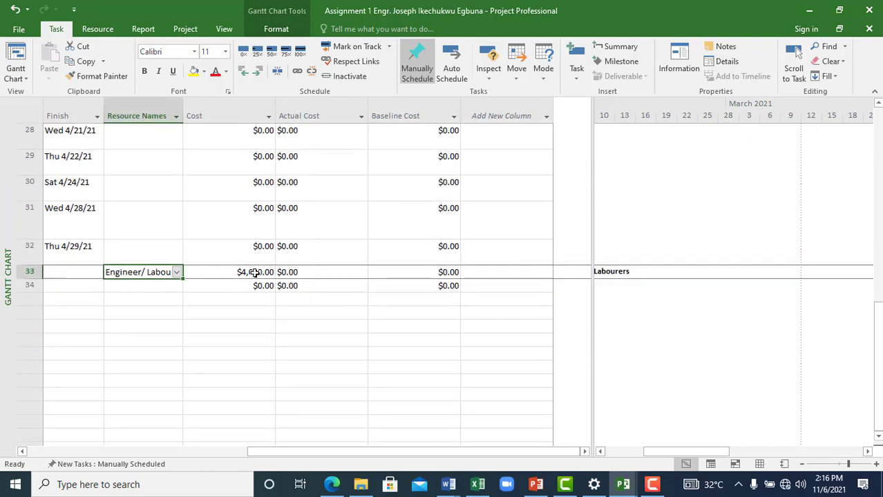
click(254, 272)
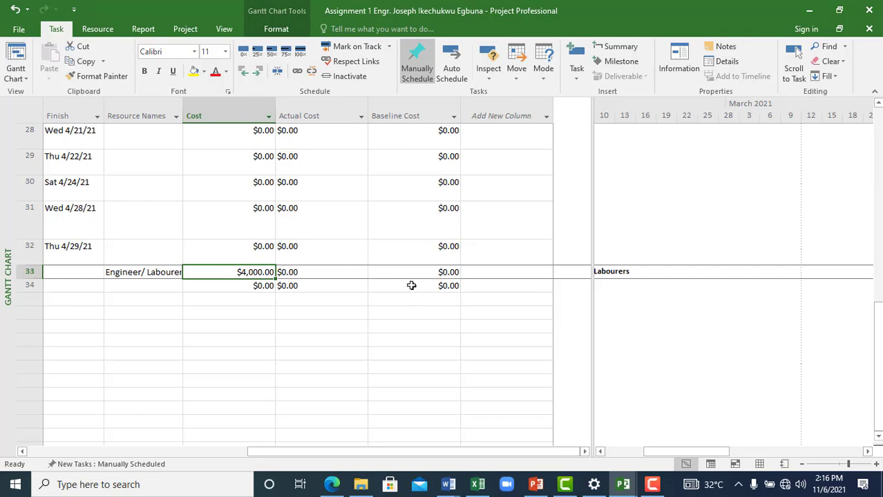
scroll(411, 285, up, 10)
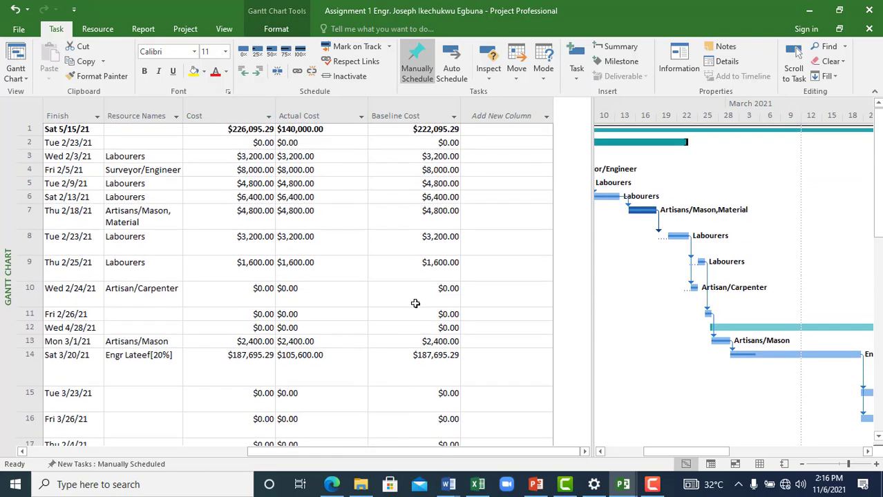
mouse_move(454, 456)
mouse_down()
mouse_move(263, 456)
mouse_move(469, 451)
mouse_up()
scroll(409, 394, down, 1)
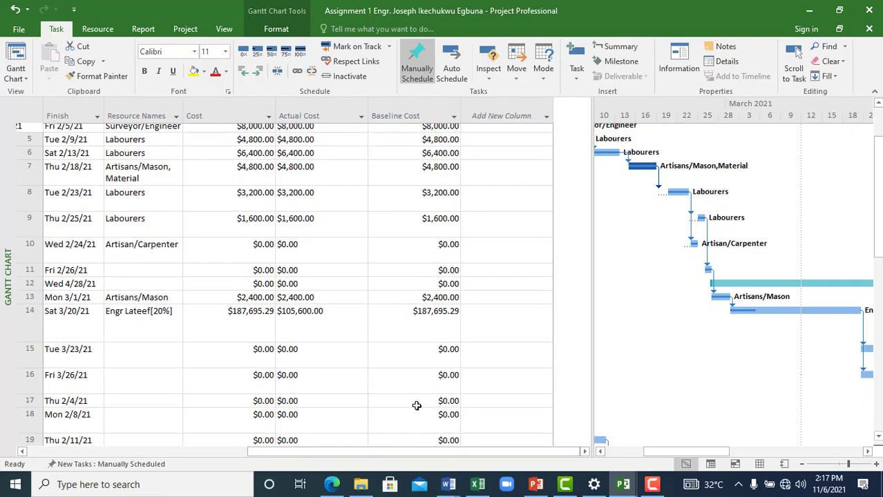
scroll(416, 401, up, 1)
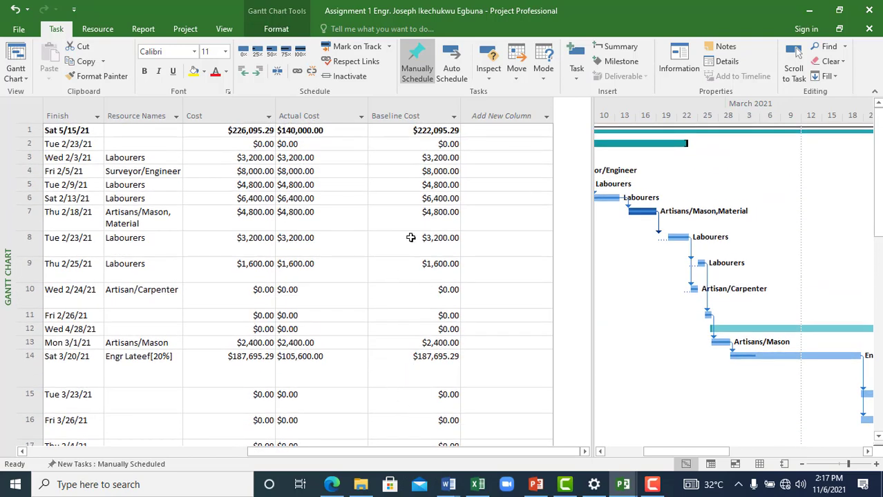
Set a second baseline for the entire project, saving it in the Baseline 1 slot.
click(186, 33)
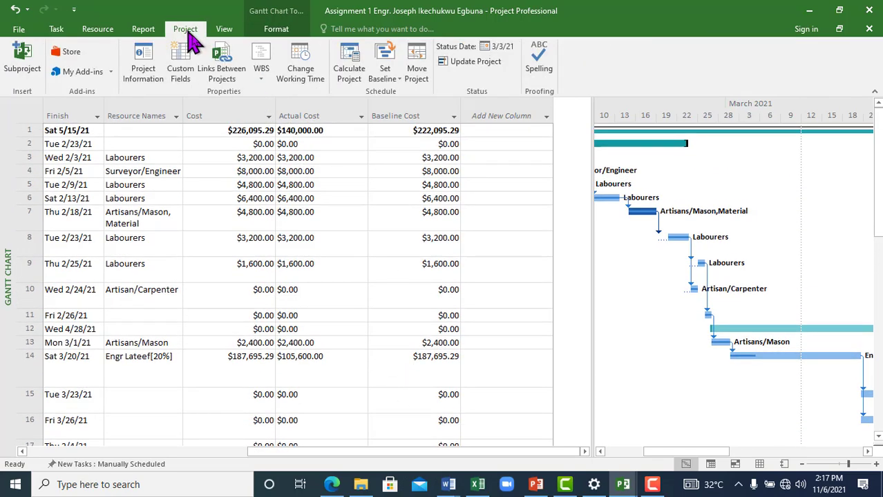
click(392, 79)
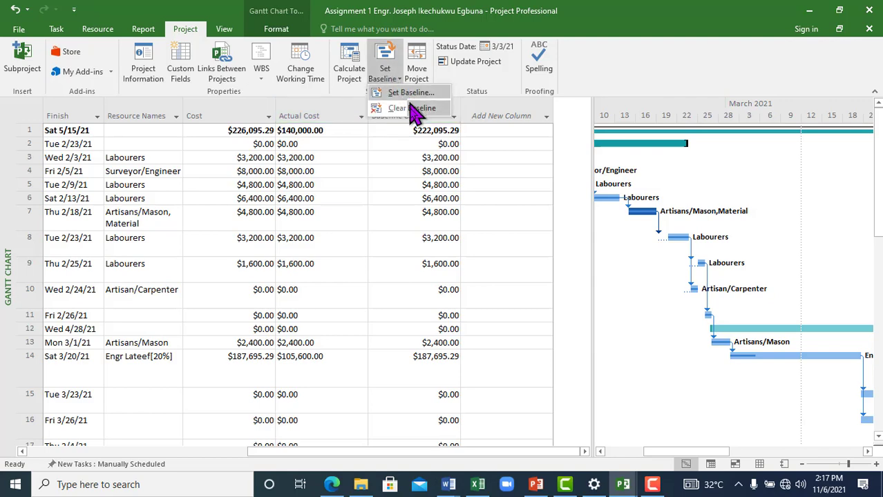
click(409, 92)
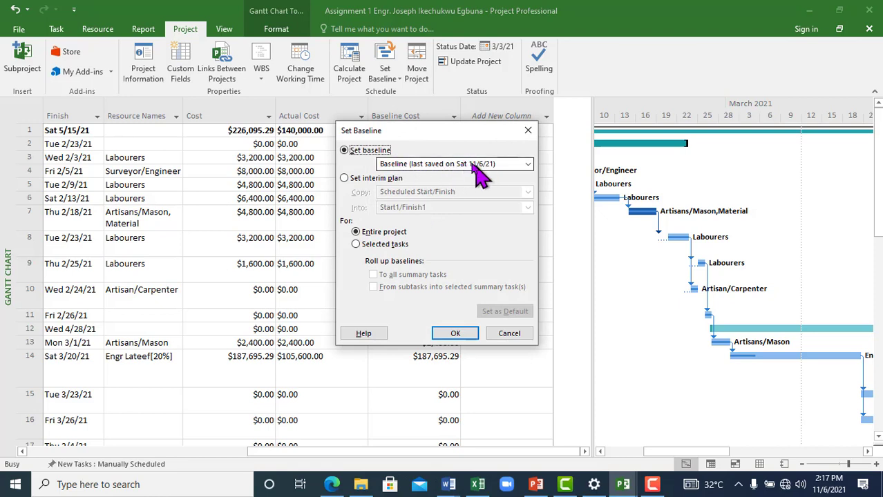
click(528, 166)
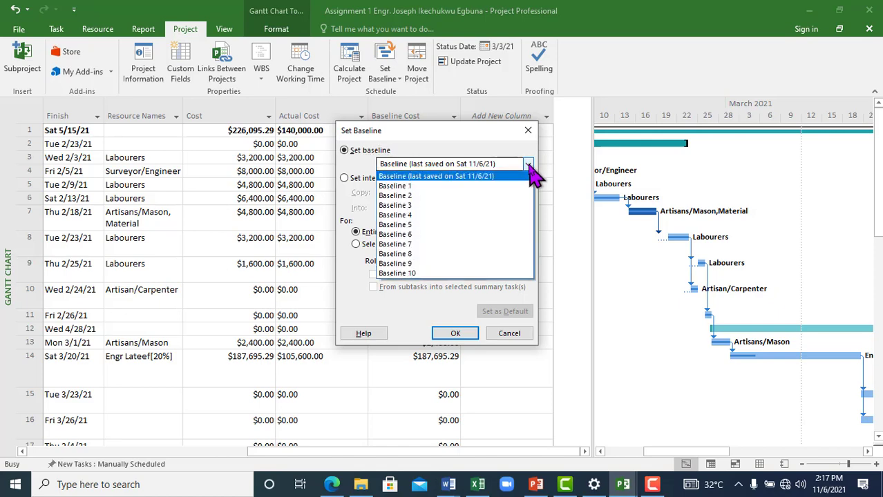
click(436, 187)
click(458, 331)
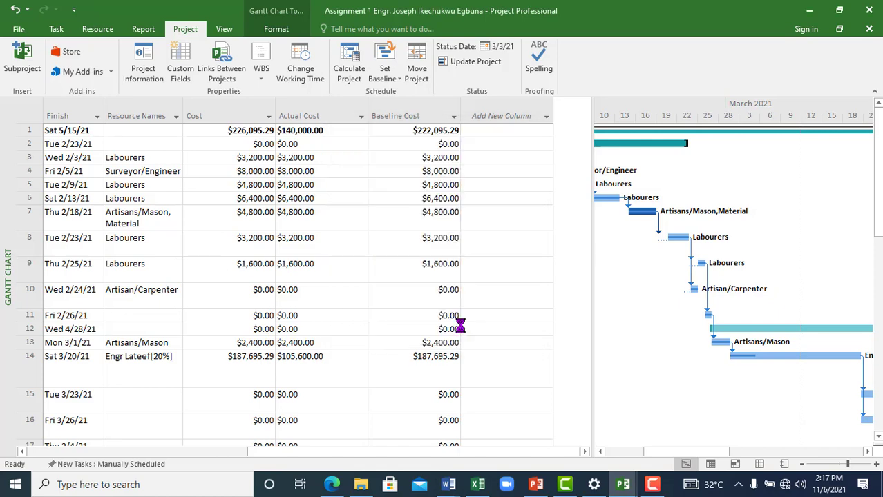
Examine the Baseline Cost of the Snagging task against its Cost.
scroll(498, 282, down, 9)
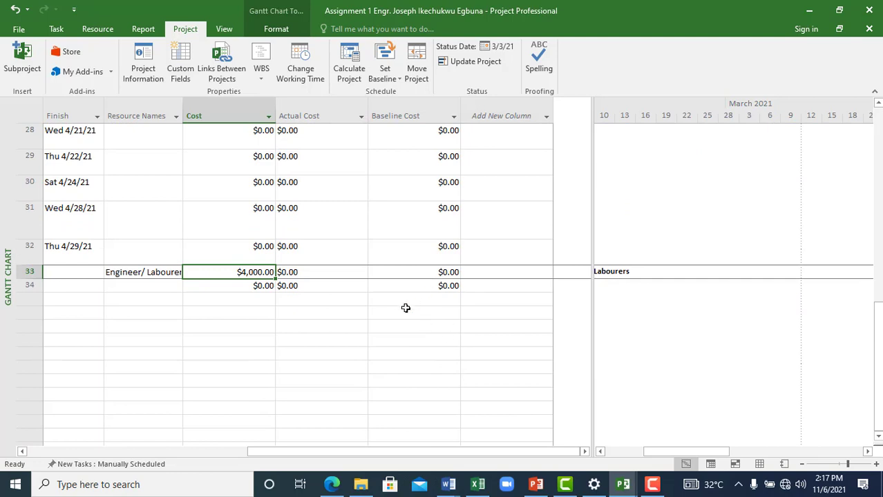
click(501, 274)
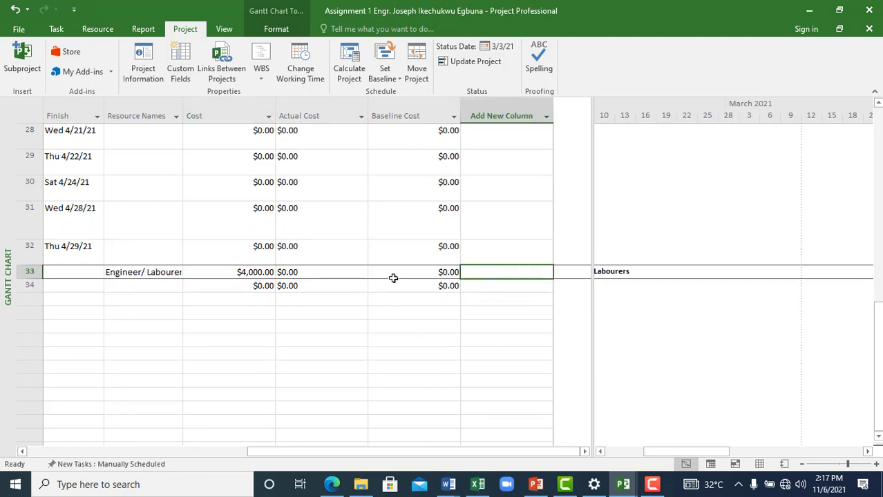
click(398, 273)
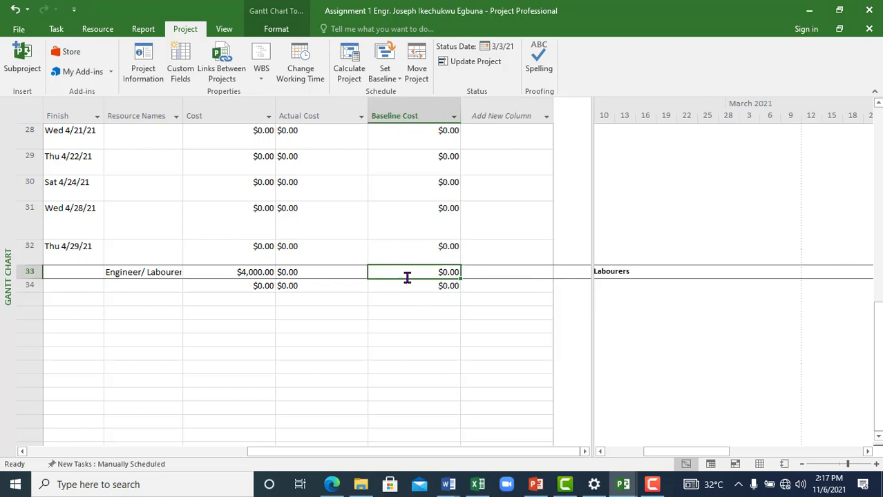
Display the Baseline 1 bars alongside the current task bars in the Gantt chart.
scroll(407, 277, up, 9)
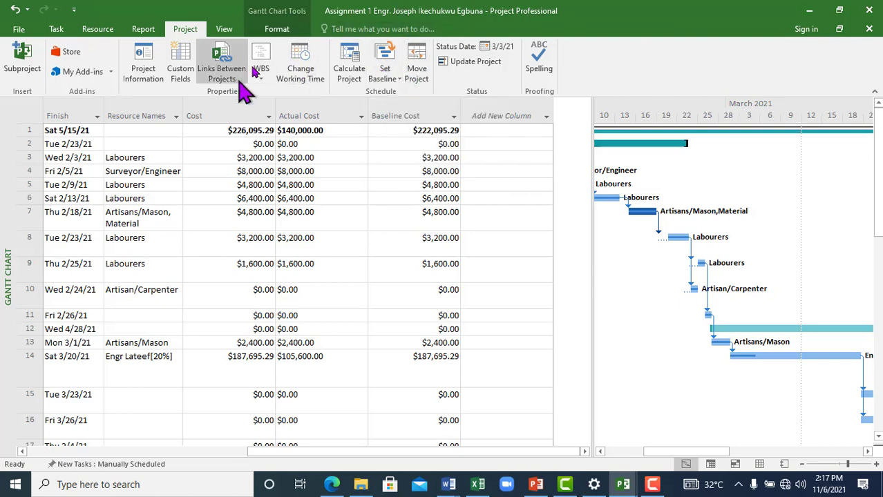
click(276, 29)
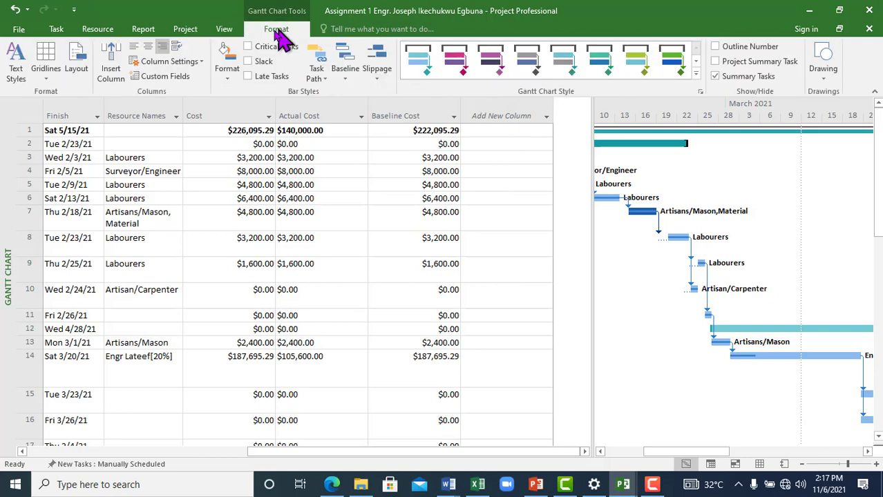
click(350, 78)
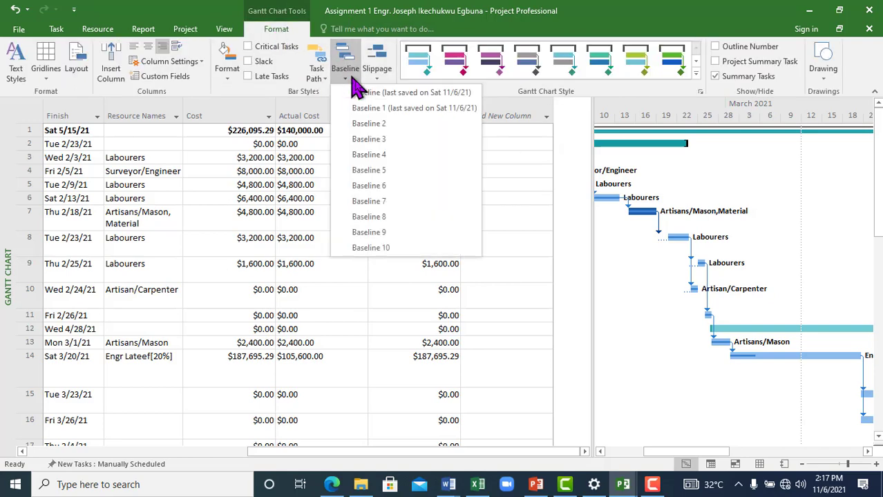
click(404, 109)
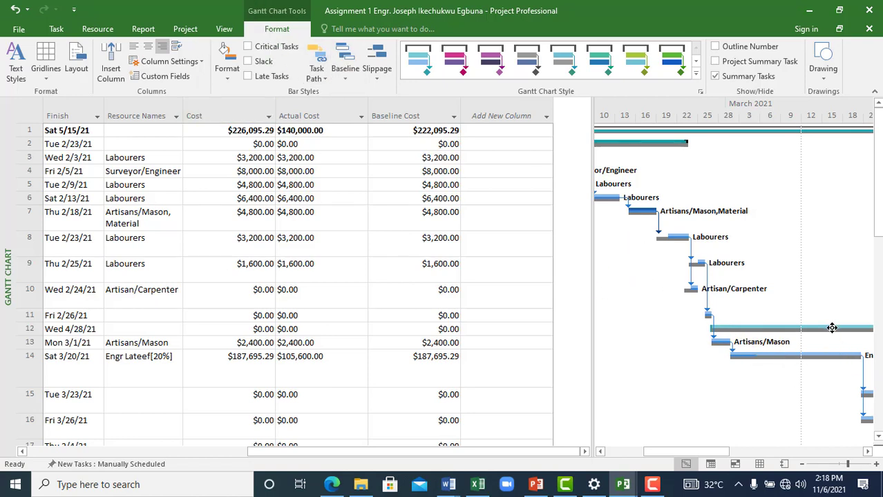
Switch the Gantt chart's baseline bars to the original Baseline and view them against the March–April 2021 task bars.
click(345, 73)
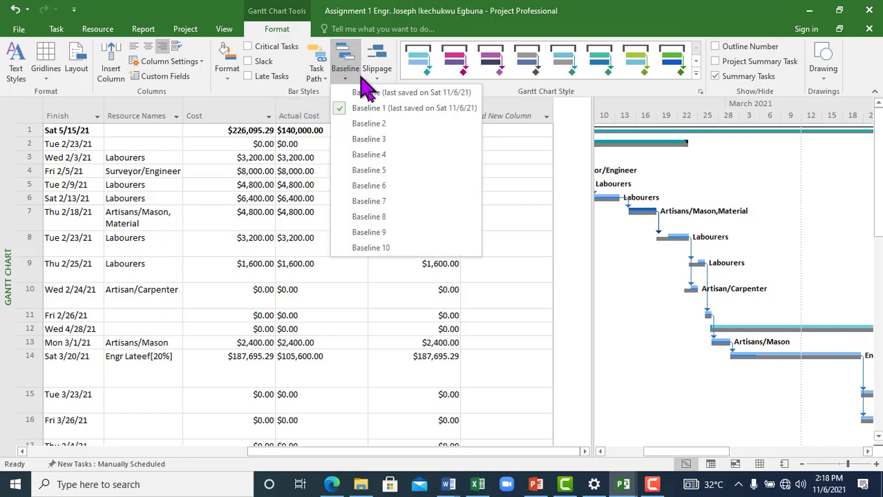
click(382, 97)
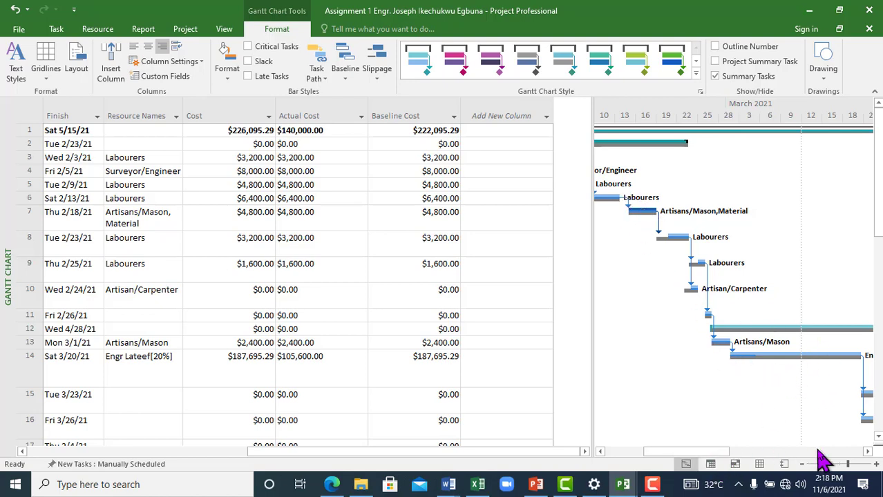
drag(867, 452, 867, 451)
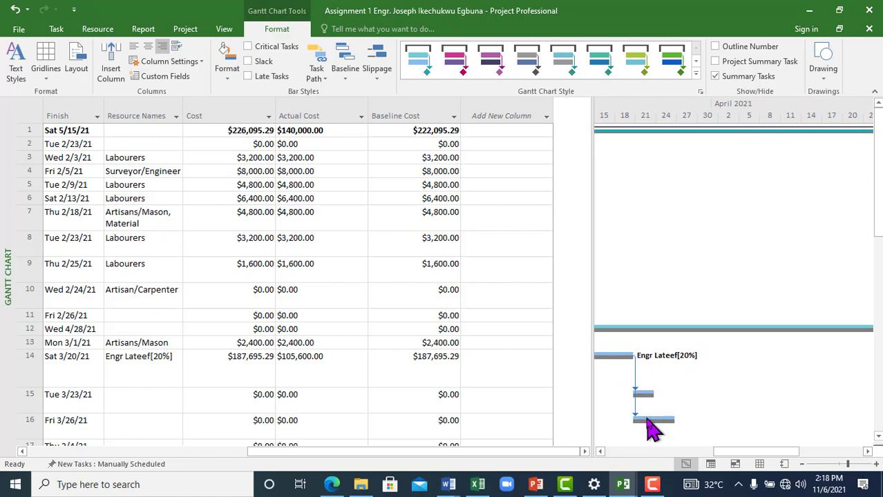